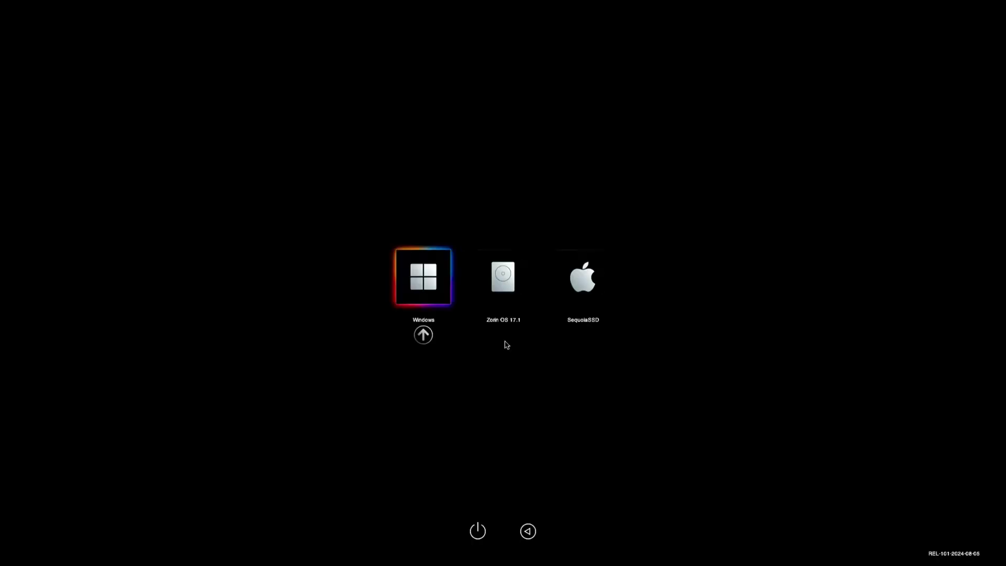
Move the boot selection between Zorin OS 17.1 and SequoiaSSD, ending on Zorin OS 17.1.
key(Right)
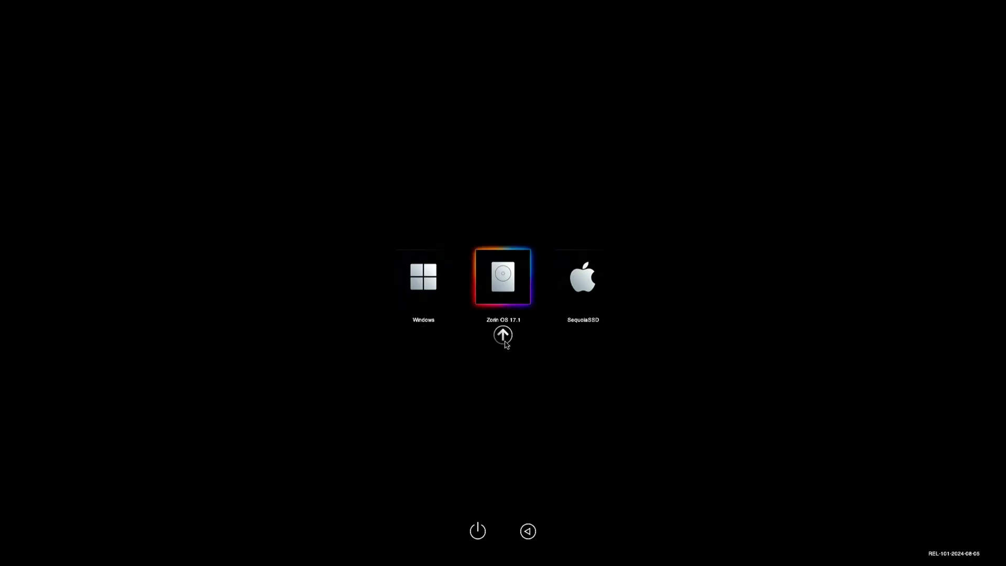
key(Right)
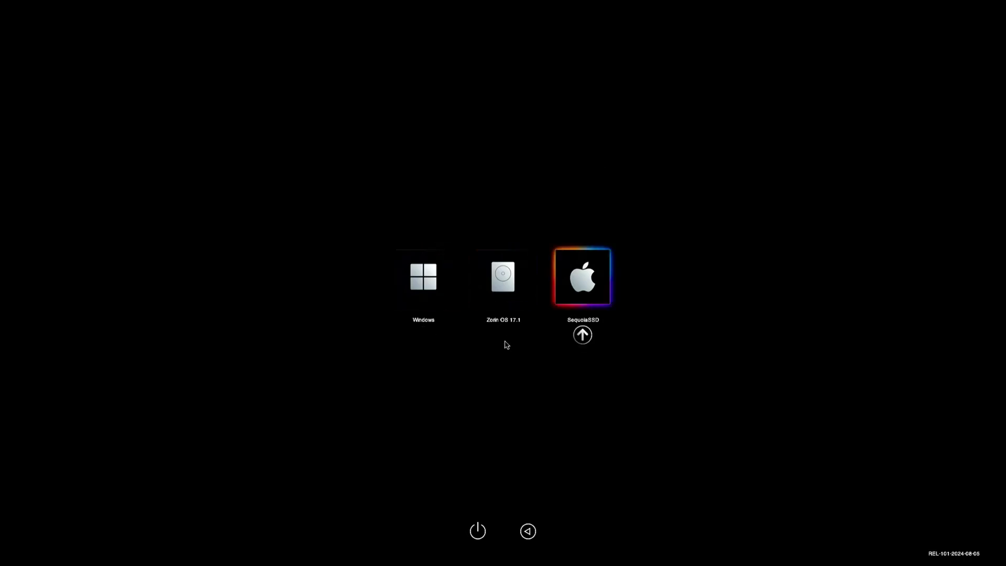
key(Left)
key(Left)
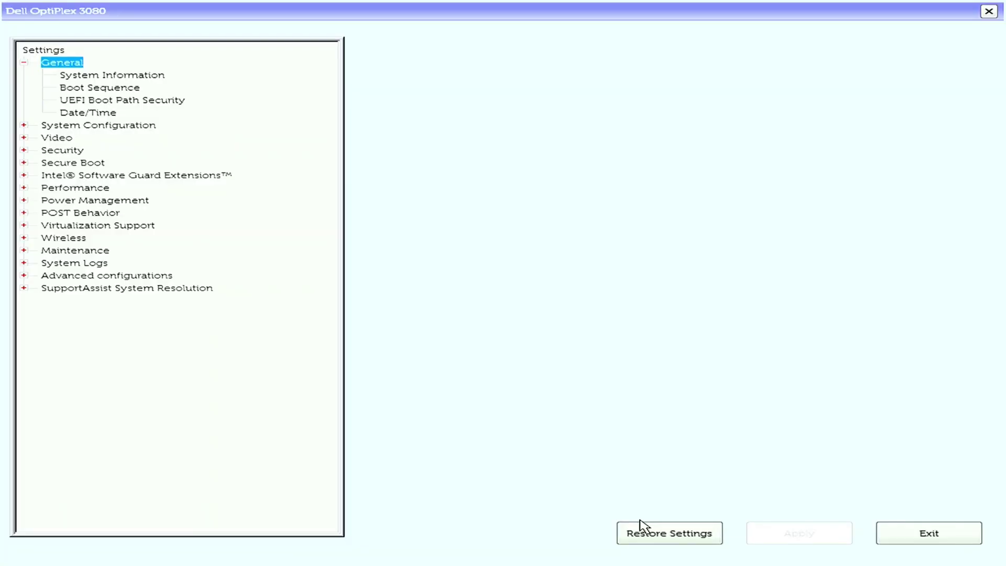
Restore the Dell BIOS to Factory Settings instead of BIOS defaults.
click(639, 525)
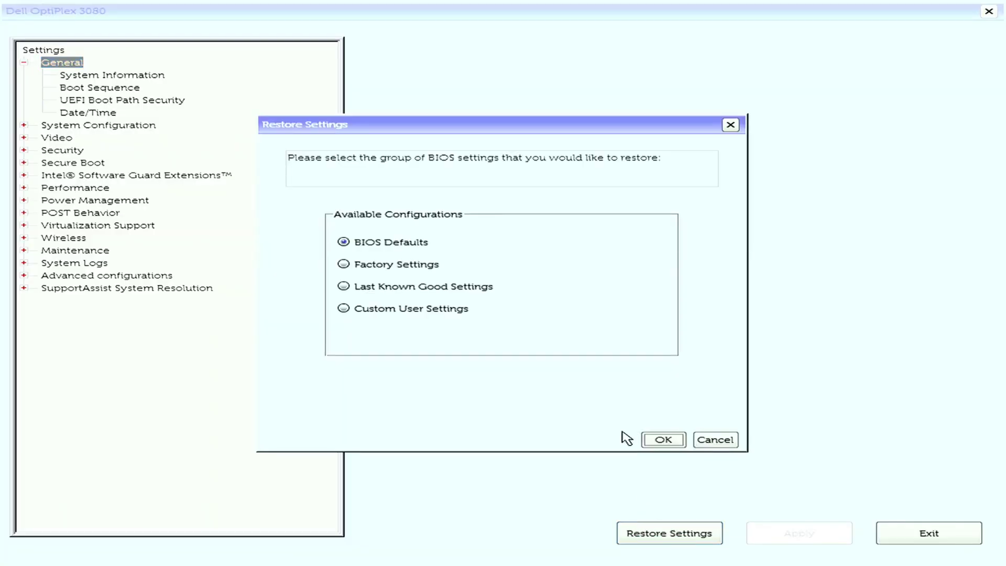
click(420, 250)
click(421, 262)
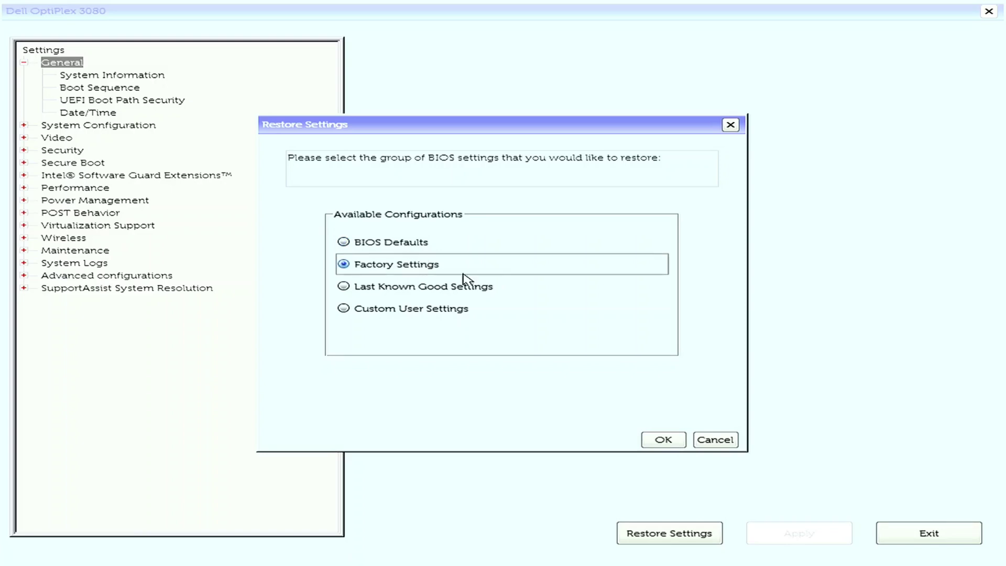
click(650, 439)
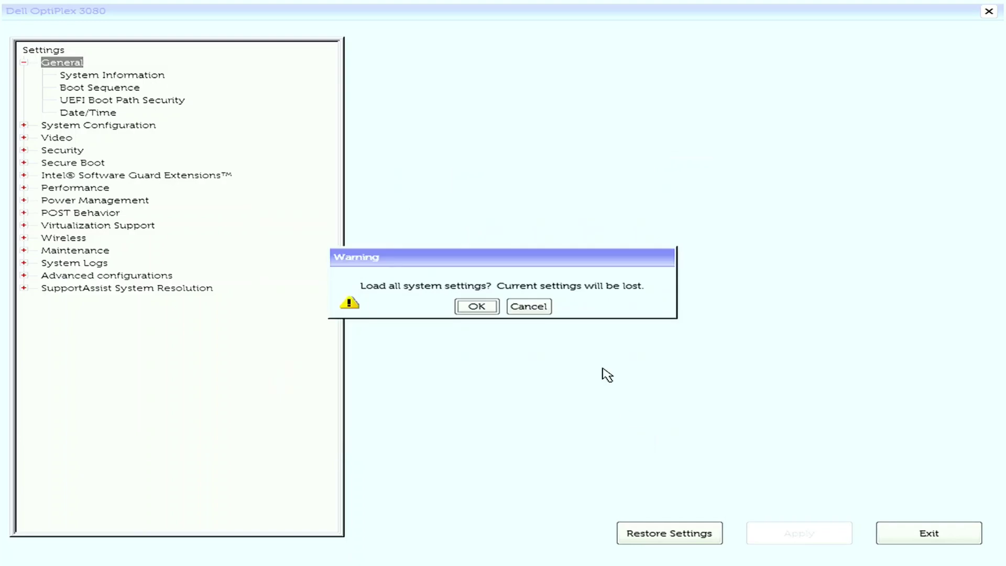
click(486, 307)
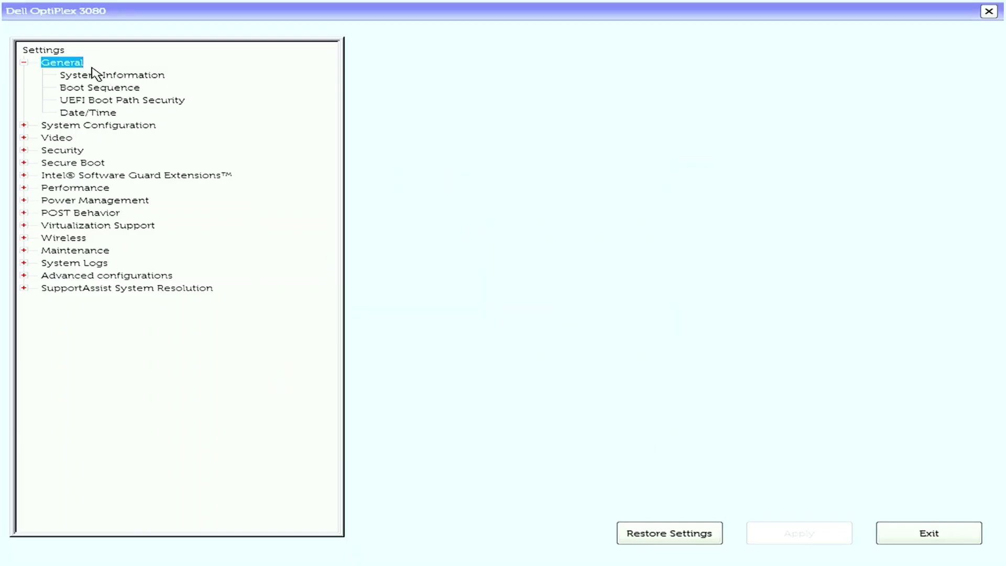
Move the Kingston USB to first in Boot Sequence, check Secure Boot Enable, and apply.
click(98, 87)
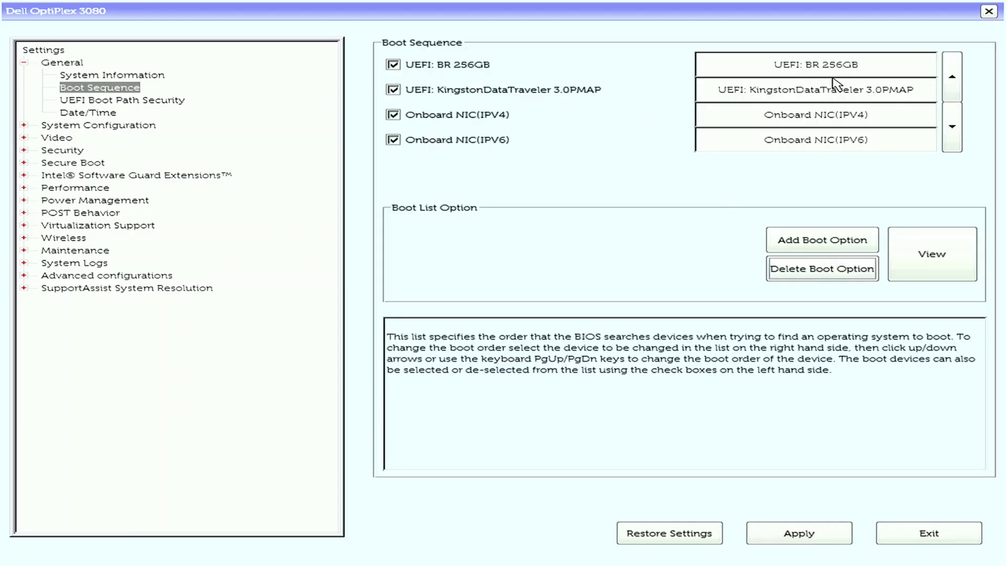
click(822, 90)
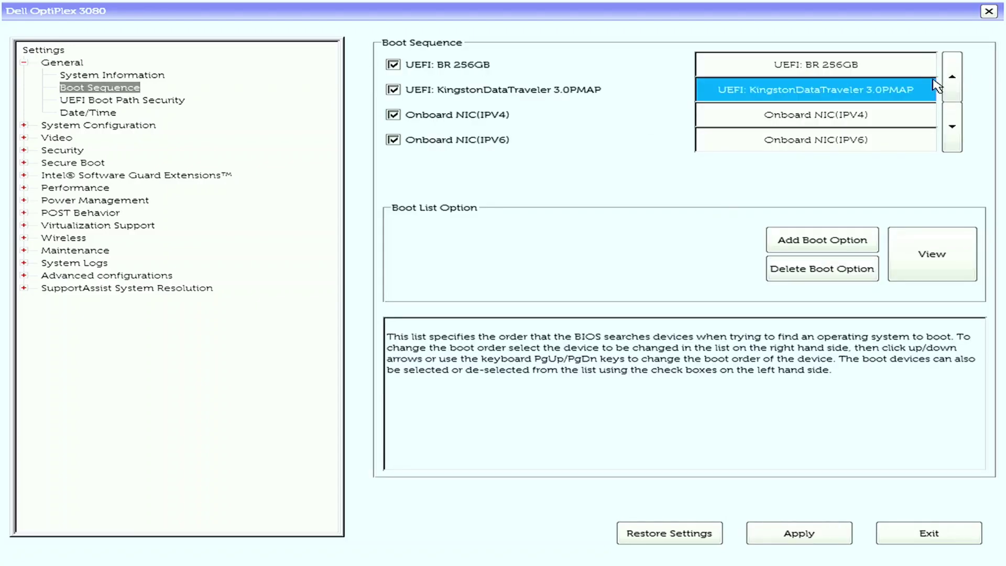
click(951, 77)
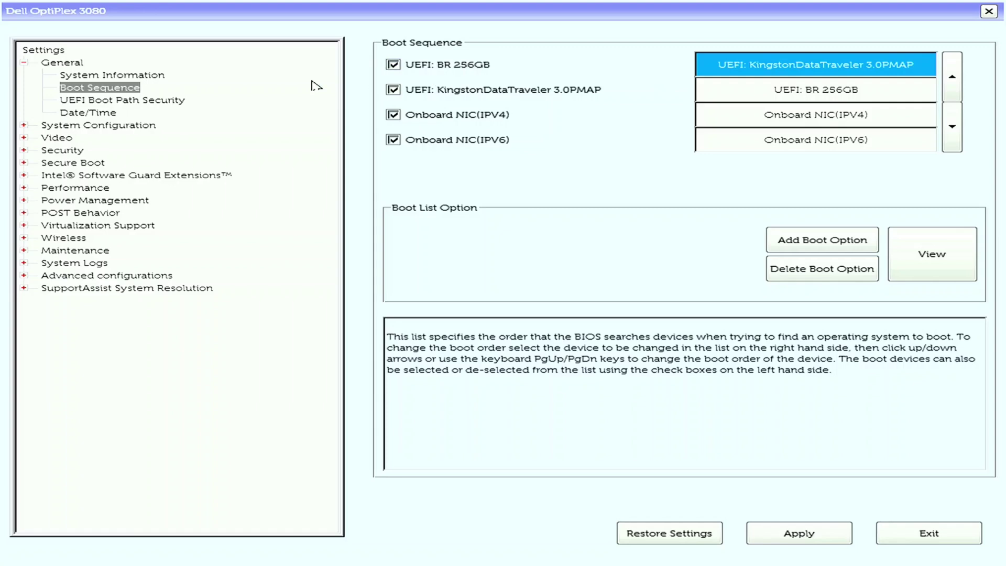
click(24, 163)
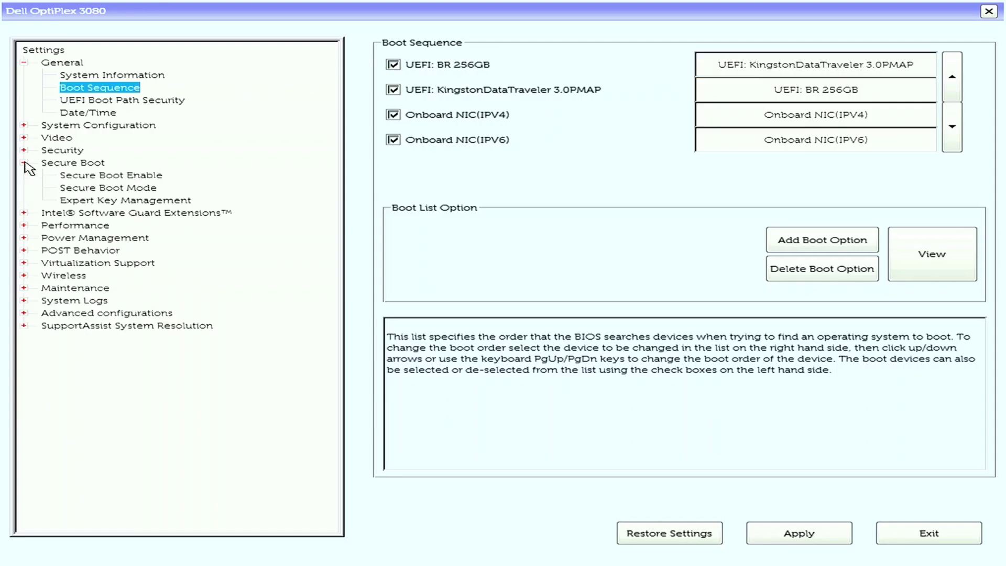
click(107, 175)
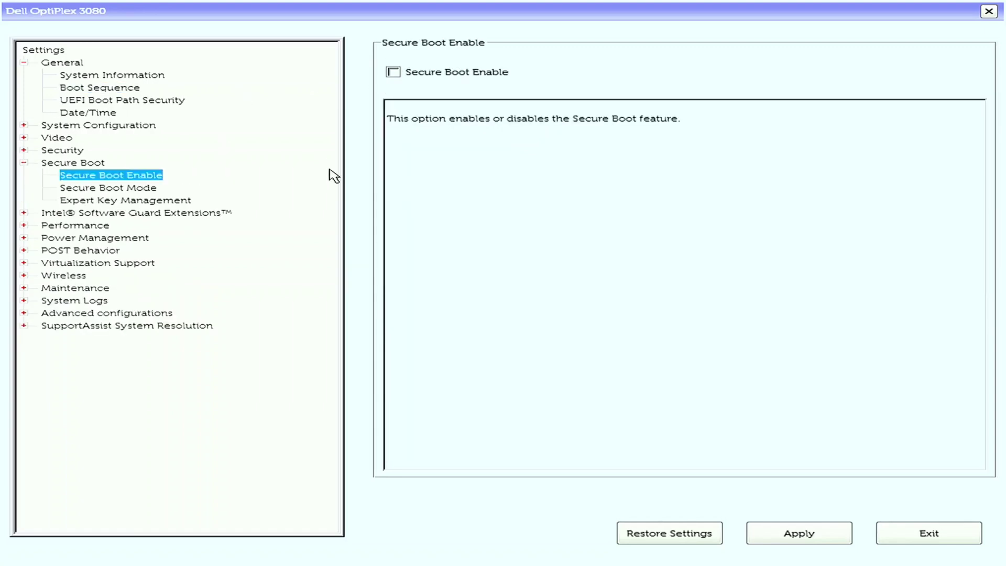
click(817, 535)
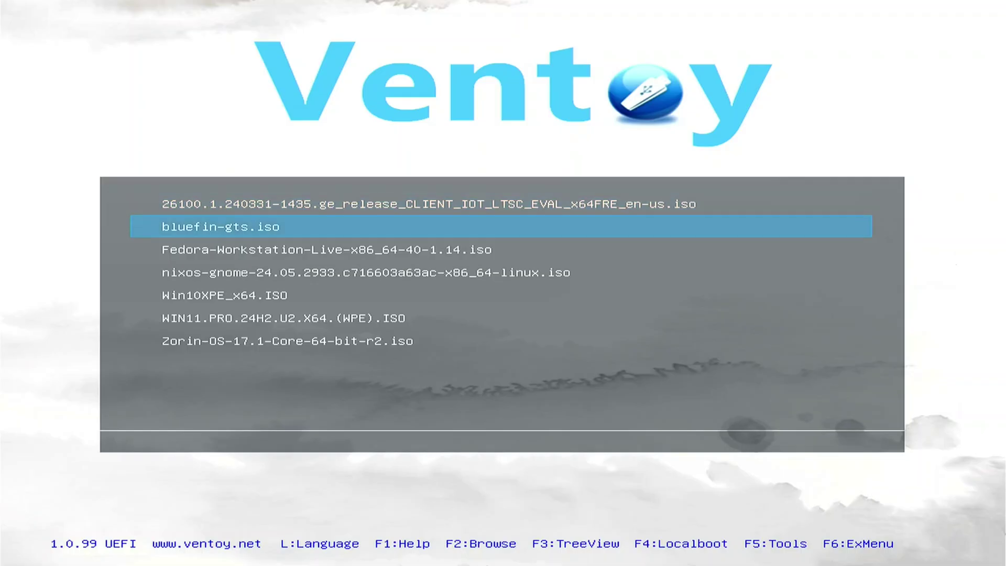
Boot WIN11.PRO.24H2.U2.X64.(WPE).ISO from the Ventoy list.
key(Down)
key(Down)
key(Down)
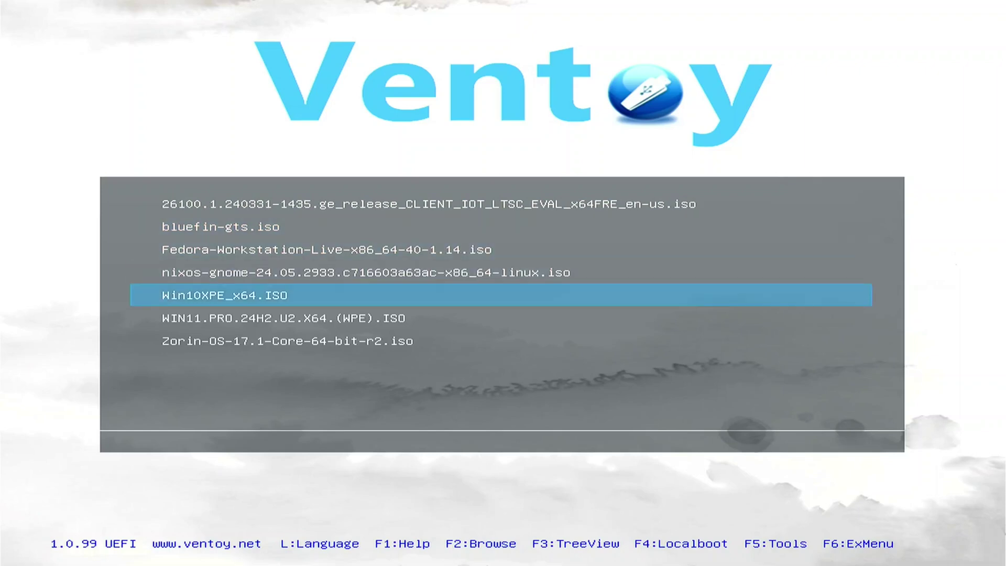
key(Down)
key(Return)
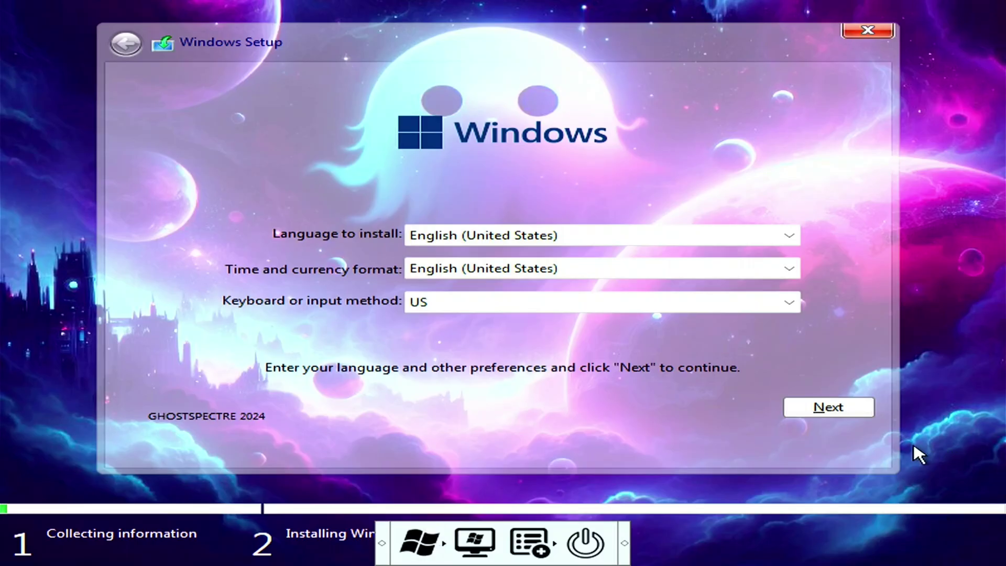
Pick the SUPERLITE edition, accept the license terms, and choose a Custom installation.
key(alt)
key(alt+n)
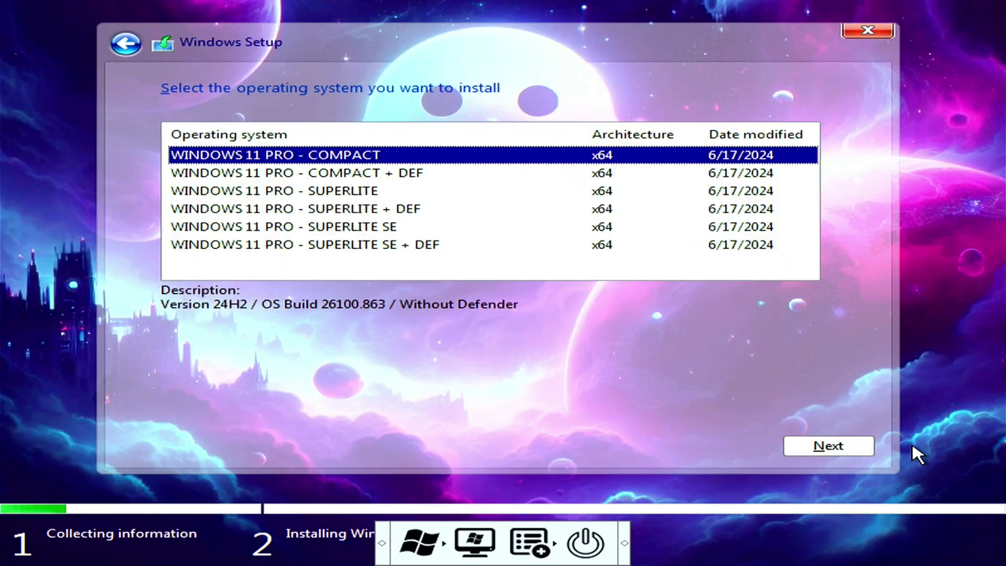
key(Down)
key(Down)
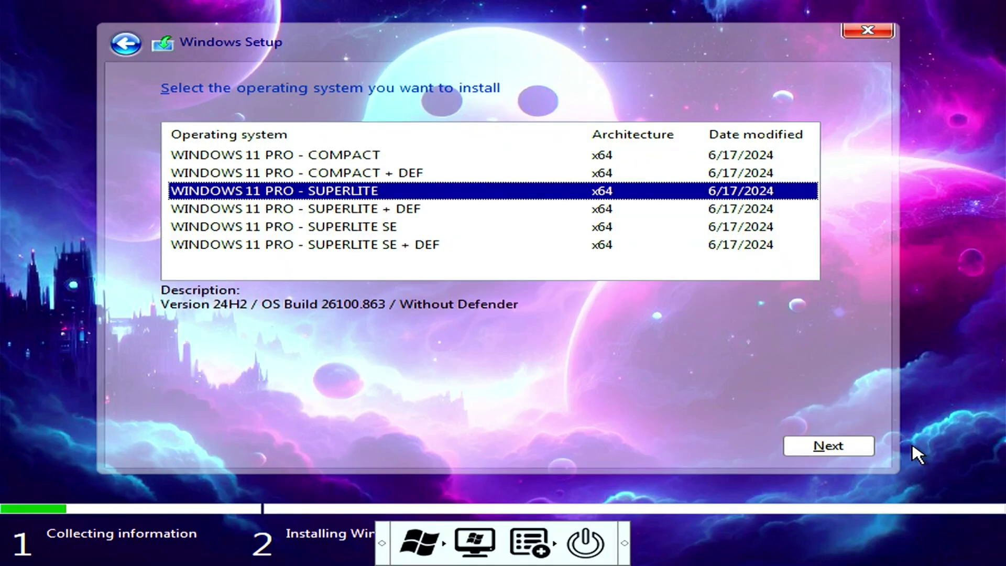
key(alt+n)
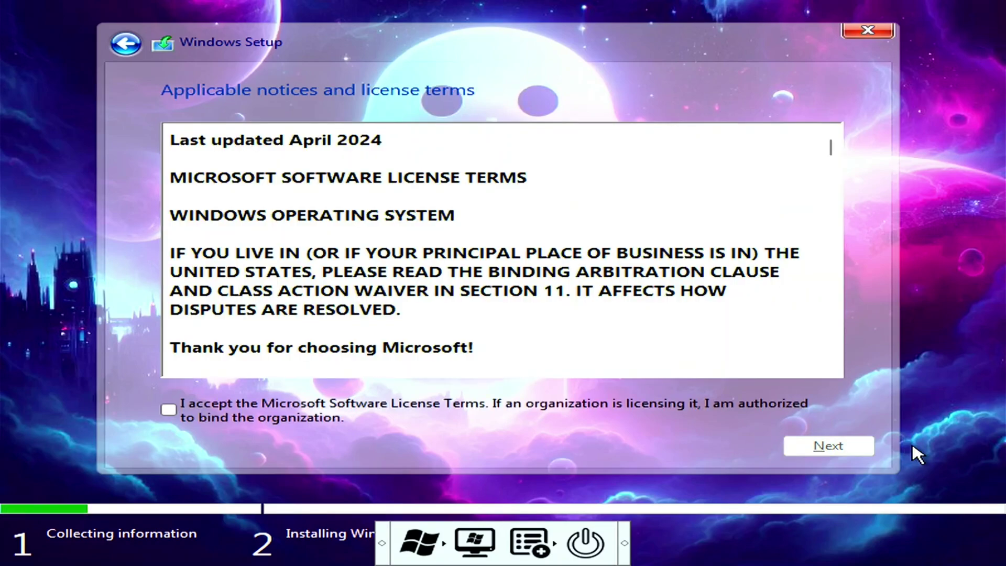
key(space)
click(847, 449)
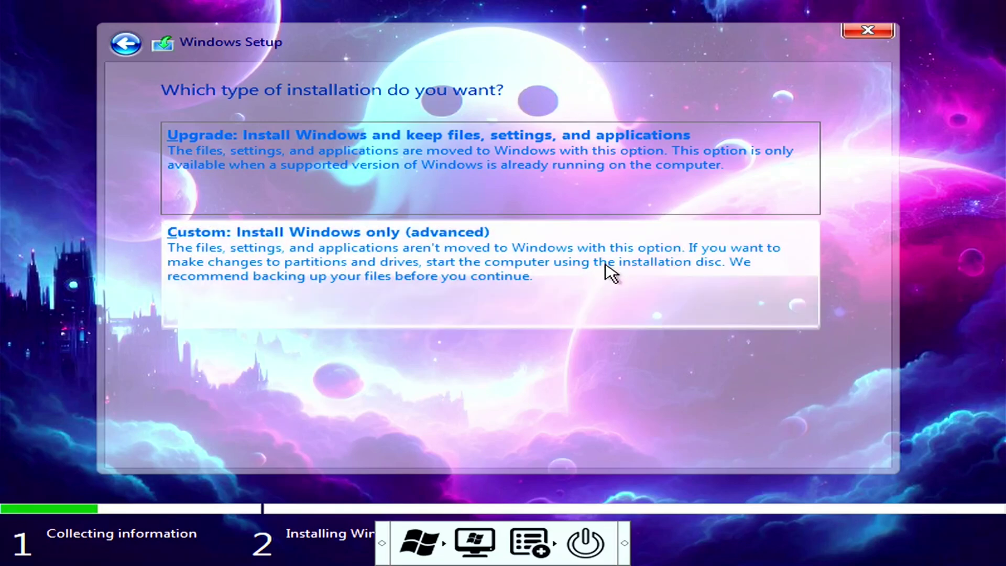
click(606, 269)
Delete the 300 MB and 46.6 GB partitions and install onto the Unallocated Space.
click(576, 168)
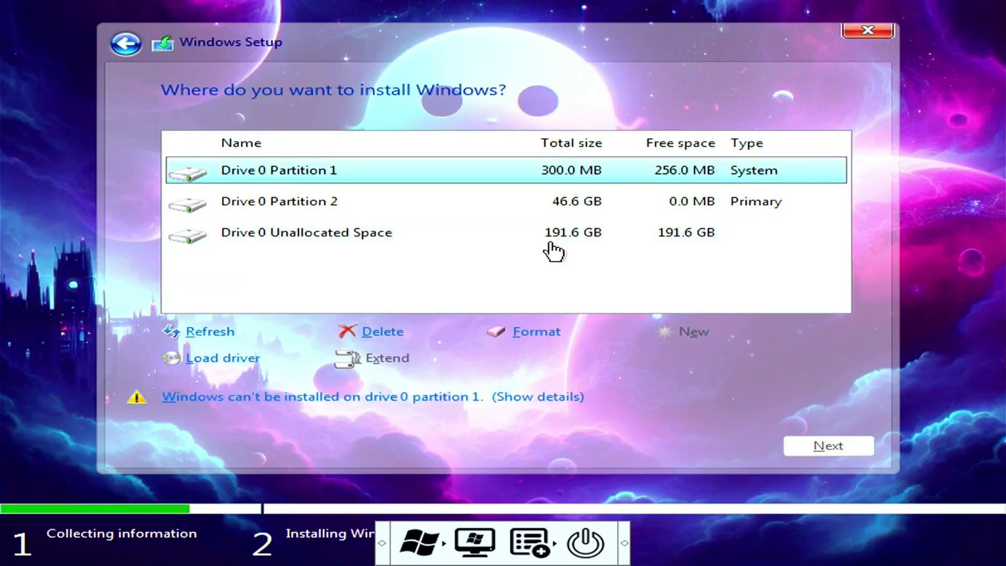
click(385, 331)
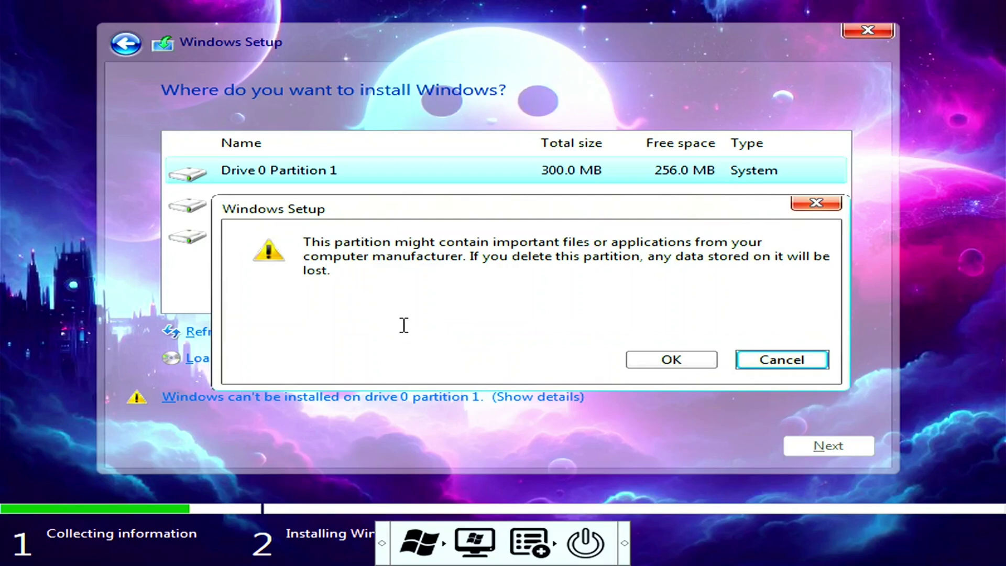
click(636, 365)
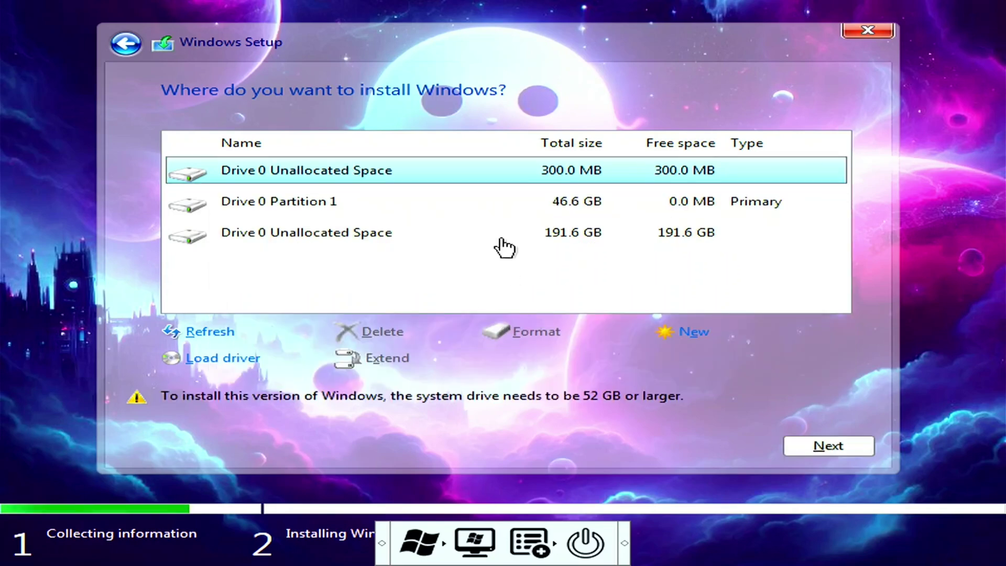
click(496, 216)
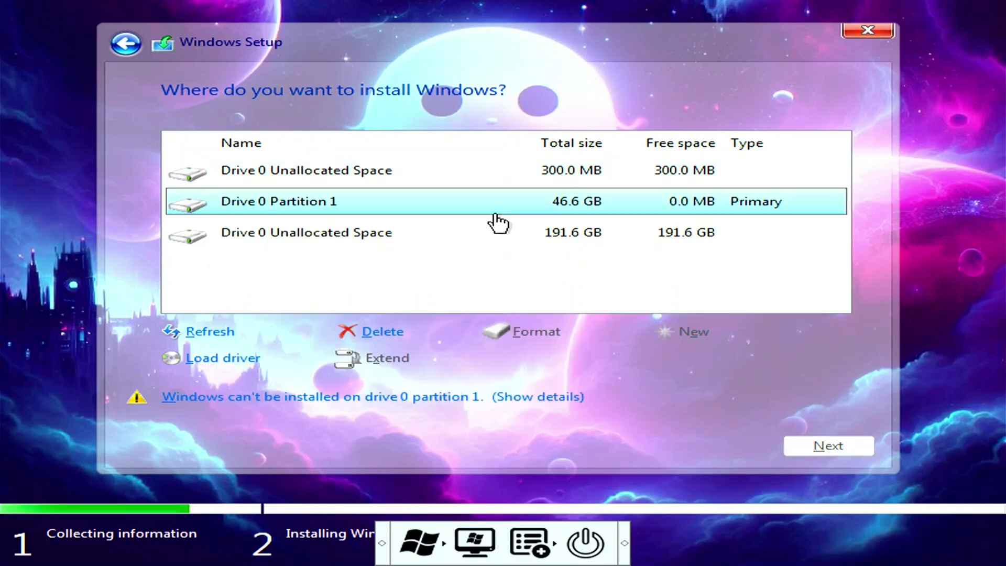
click(384, 331)
click(670, 363)
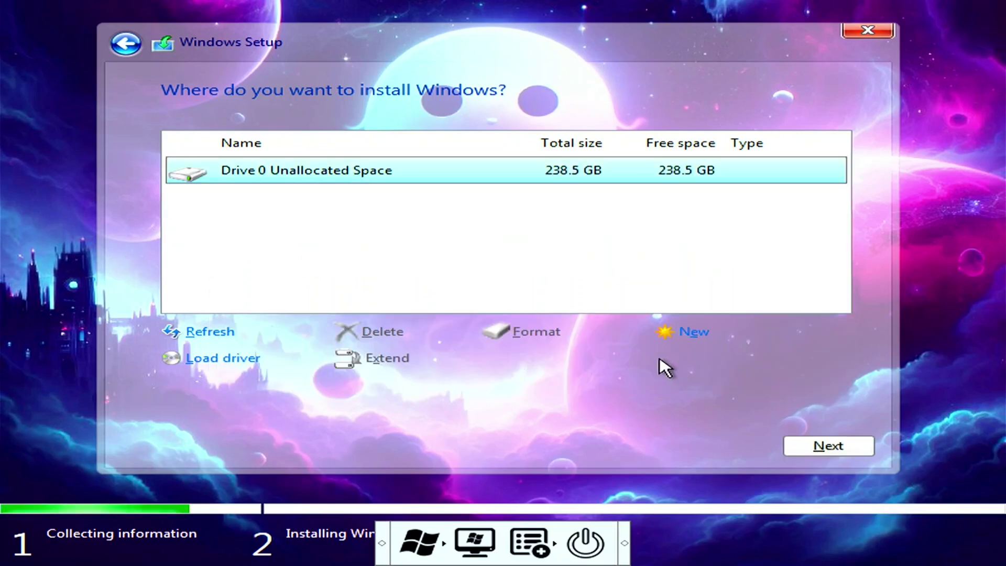
click(822, 444)
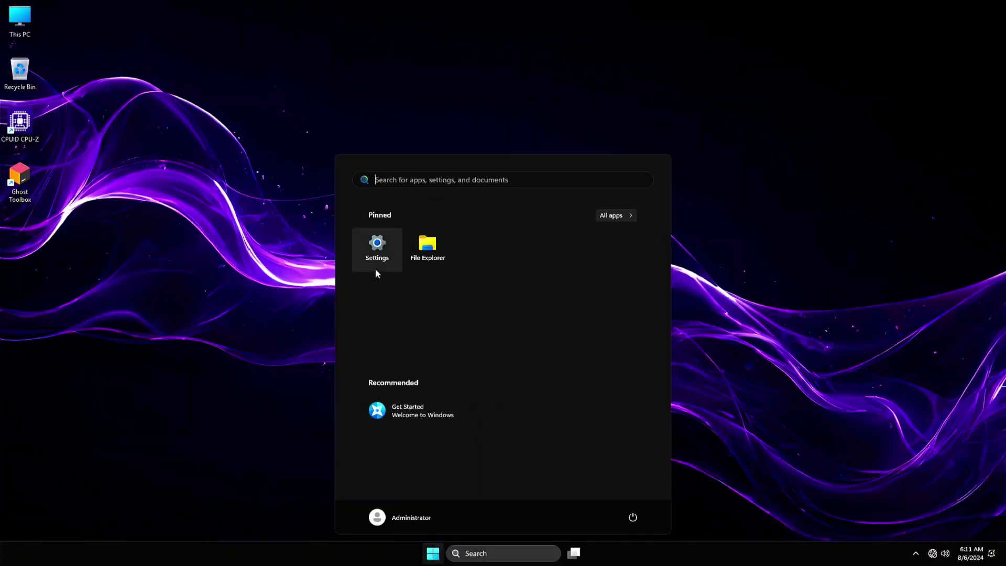
Open Settings and go to the Windows Update page.
click(373, 247)
click(160, 352)
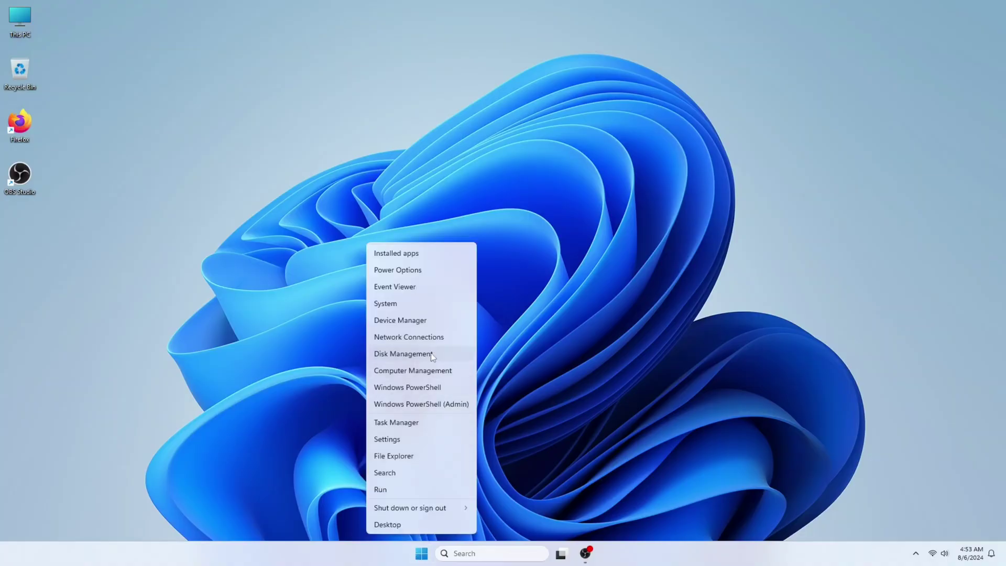
Shrink C: by 150 GB, entered as 150×1024 MB computed in Calculator.
click(402, 354)
click(428, 57)
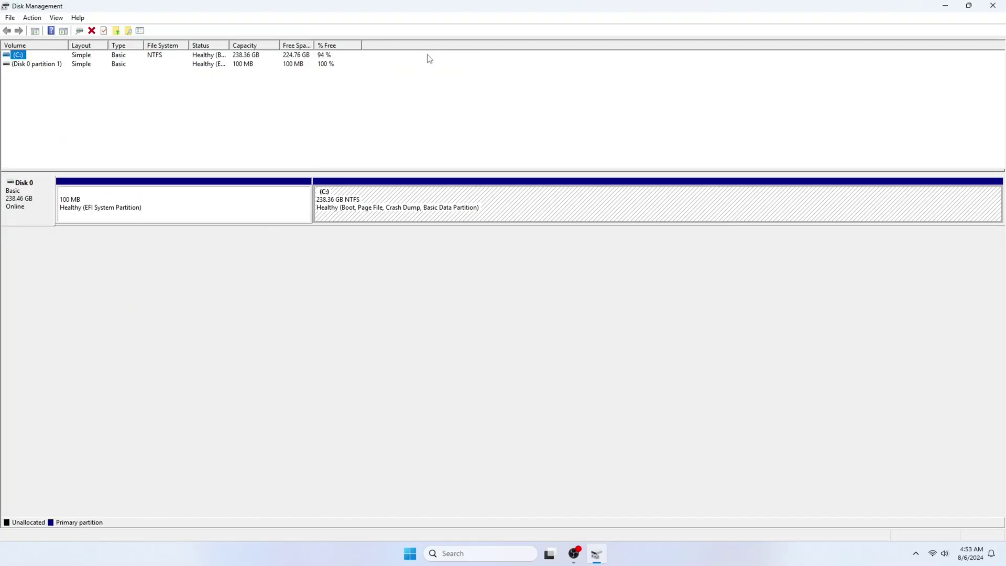
right_click(405, 201)
click(432, 293)
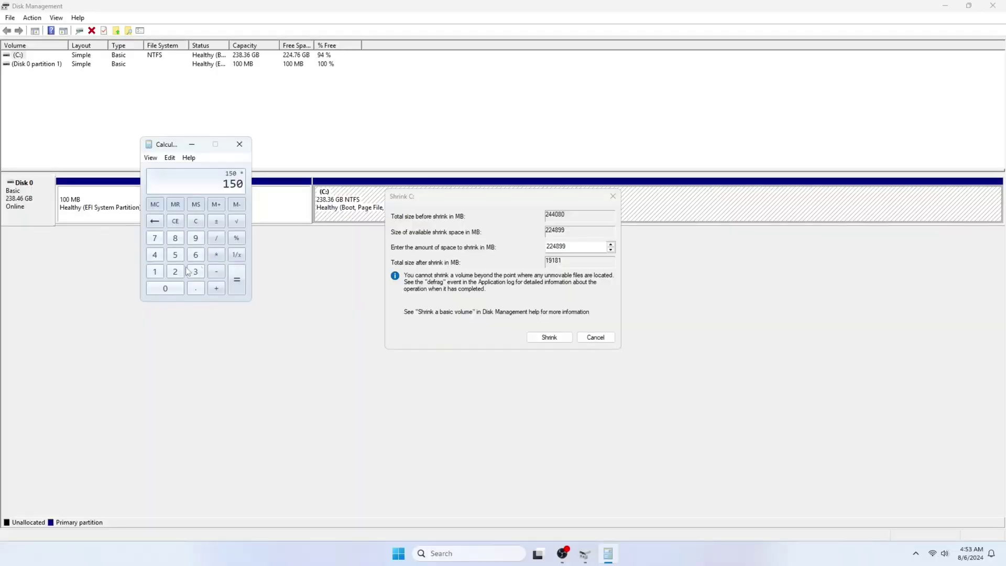
click(155, 272)
click(165, 288)
click(175, 272)
click(154, 255)
double_click(561, 246)
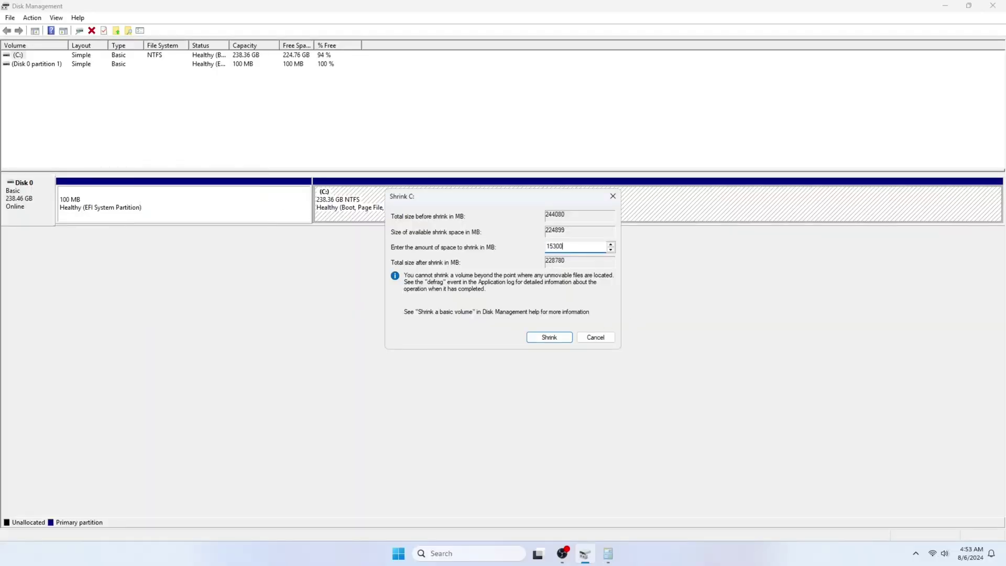
click(549, 337)
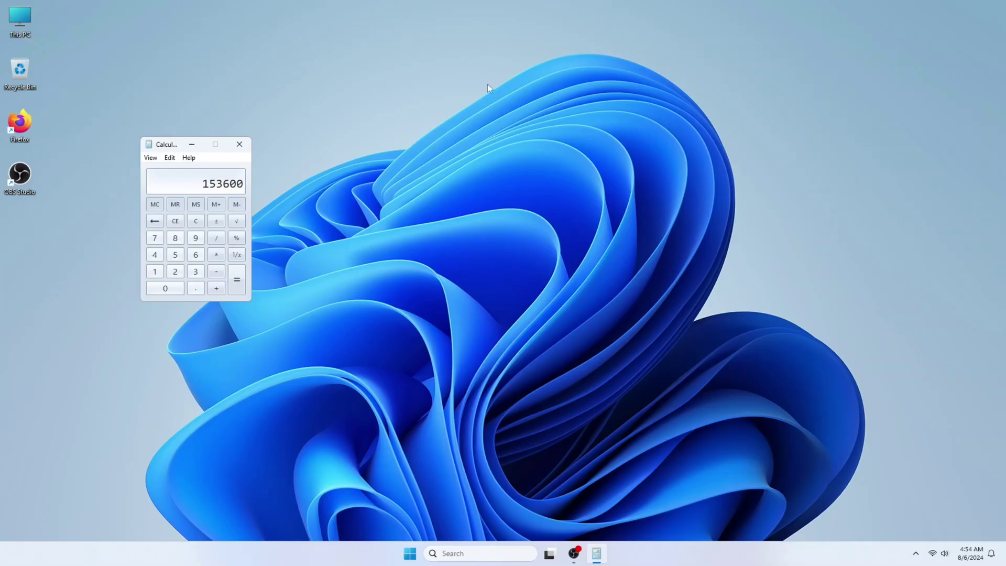
Close the Calculator window.
click(238, 145)
Restart into the Dell one-time boot menu and boot the Kingston USB stick.
right_click(421, 553)
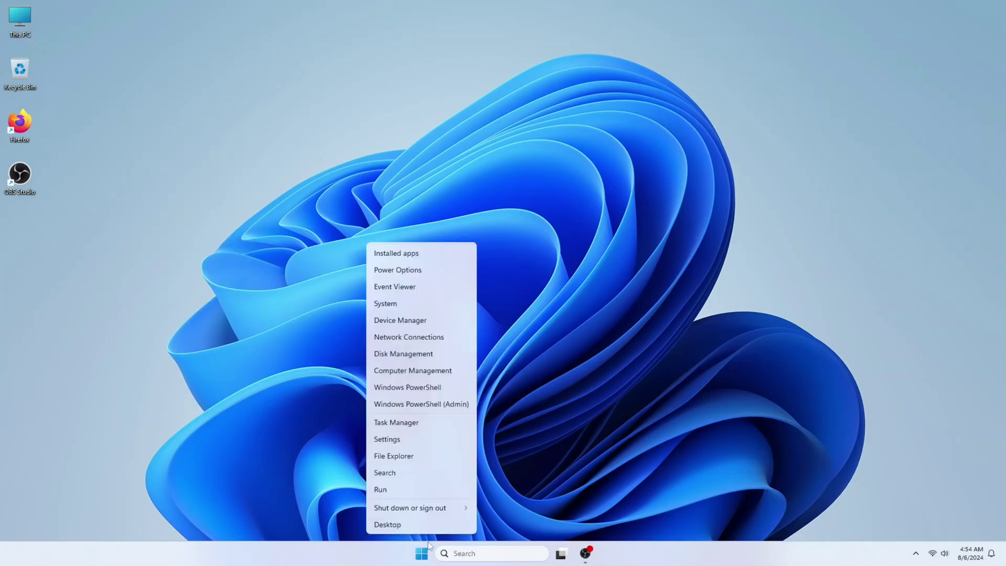
mouse_move(445, 508)
click(494, 506)
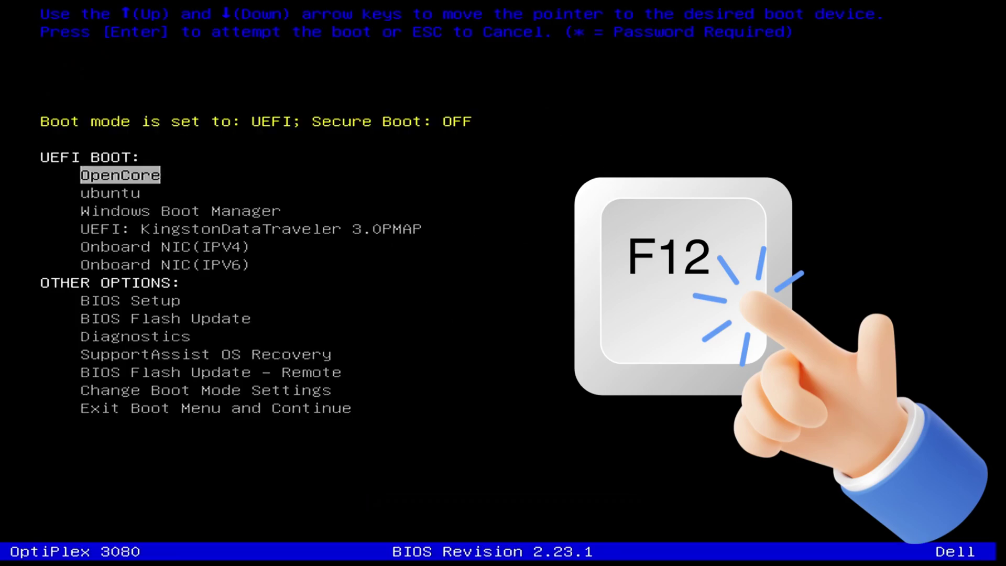
key(Down)
key(Down)
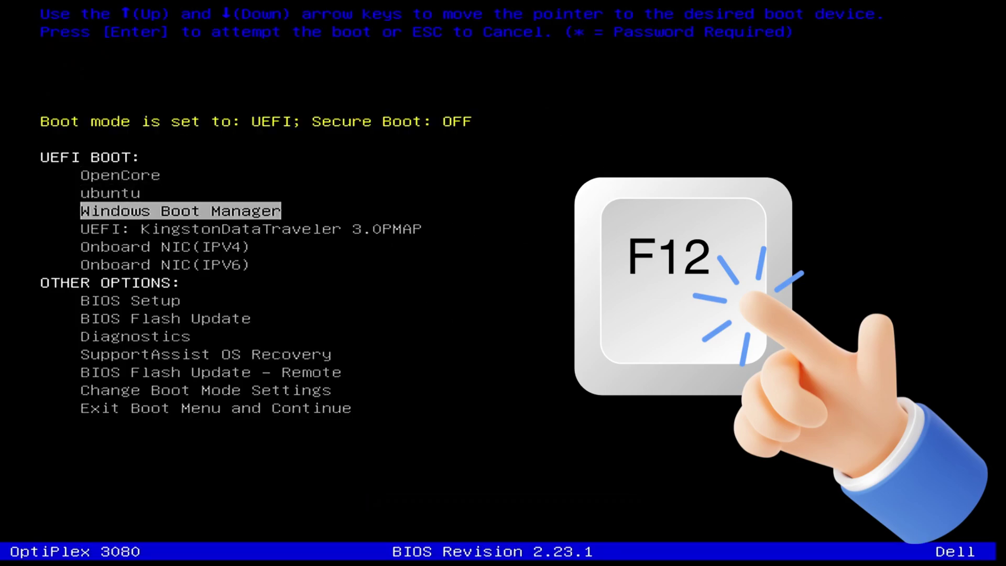
key(Down)
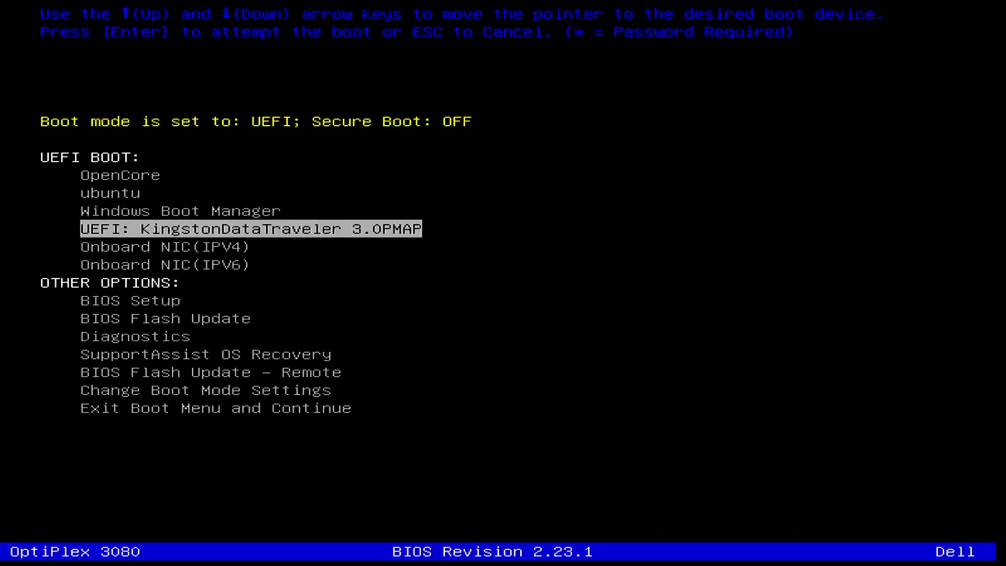
key(Return)
Boot Win10XPE_x64.ISO from the Ventoy menu.
key(Down)
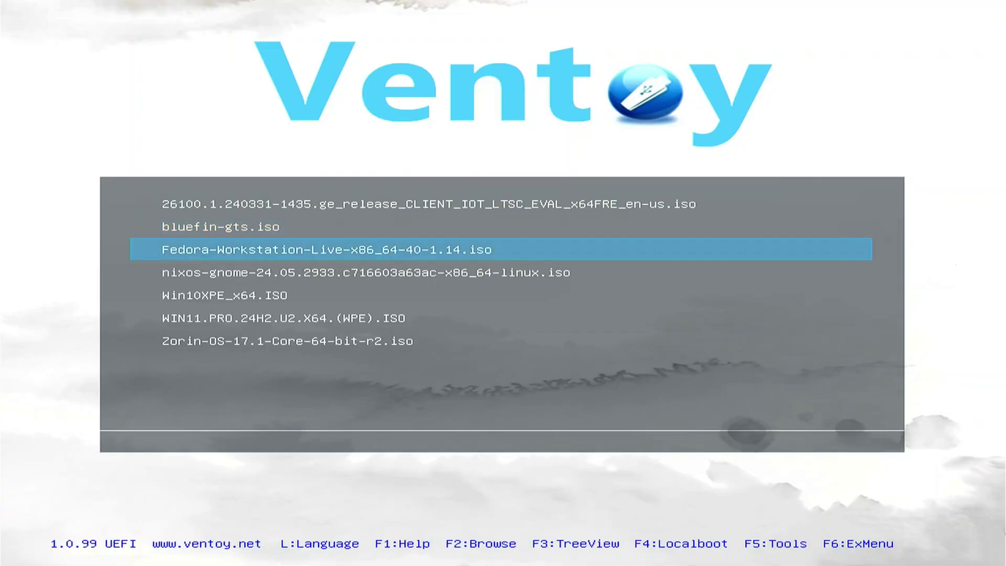
key(Down)
key(Down)
key(Return)
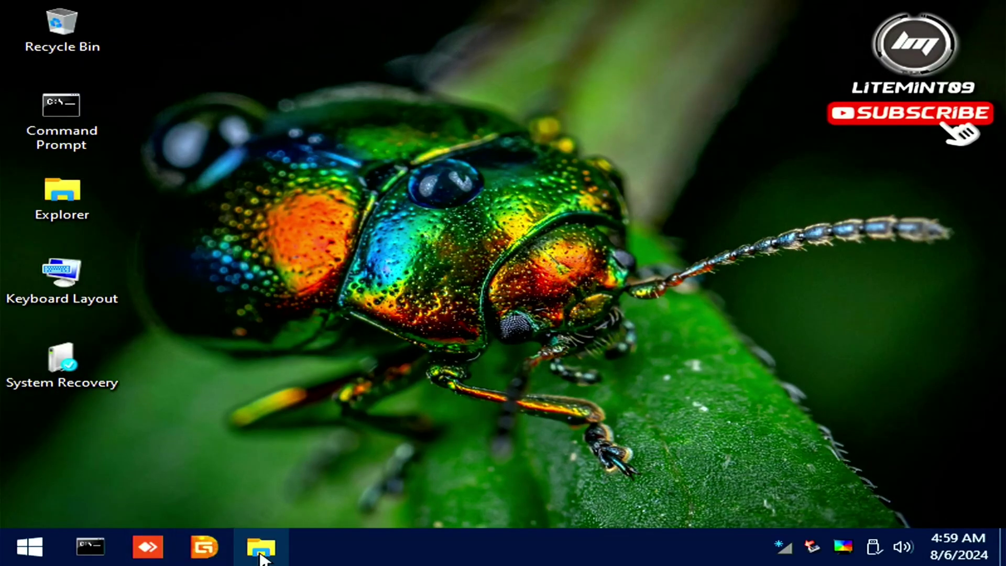
Copy Dell Optiplex 3080 Micro - Sequoia B4.zip to the desktop and start the RDriveImage7 old.exe installer.
click(268, 553)
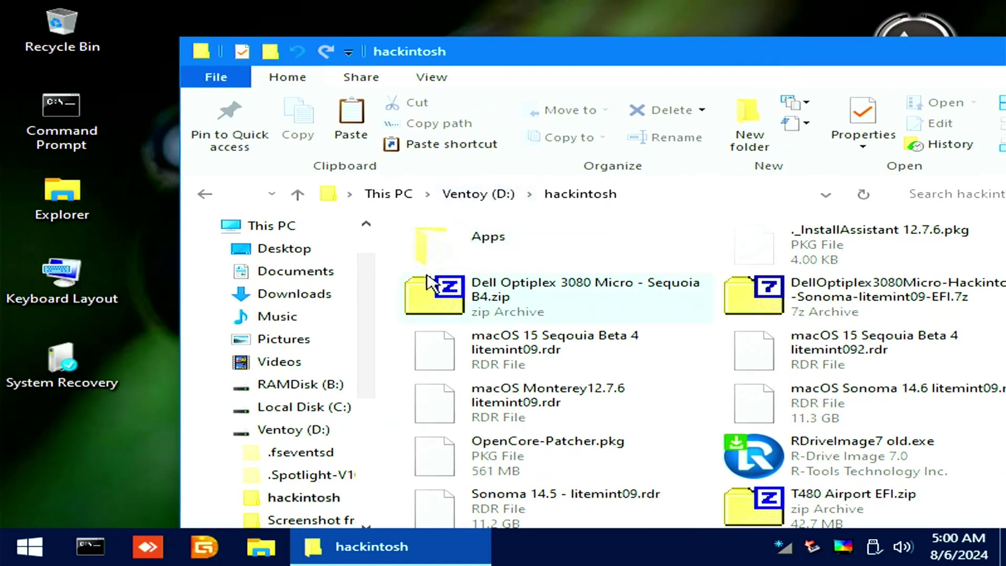
drag(430, 283, 65, 469)
double_click(760, 450)
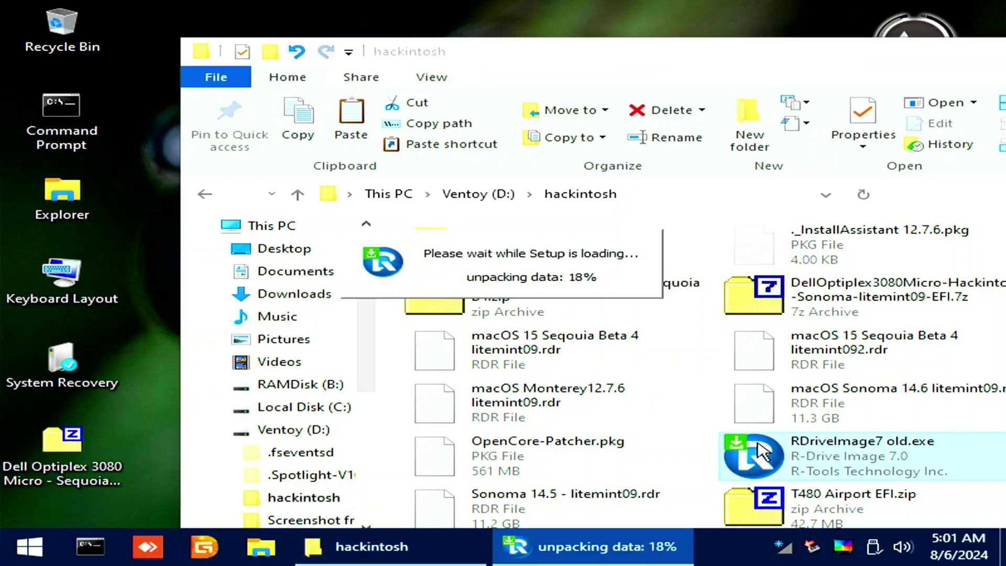
click(548, 320)
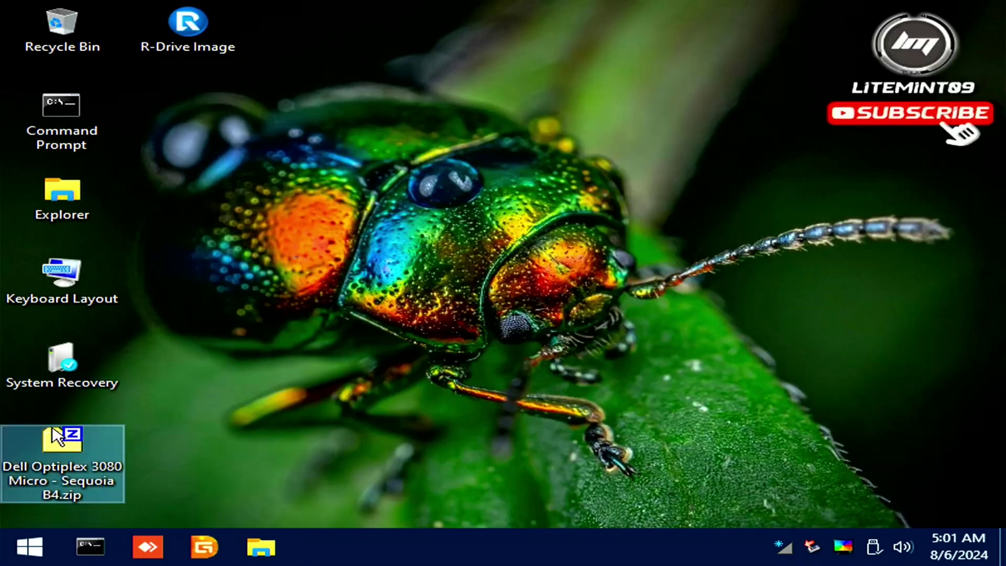
Extract the Sequoia B4 zip into its own desktop folder with 7-Zip, then launch DiskGenius.
right_click(55, 429)
mouse_move(364, 109)
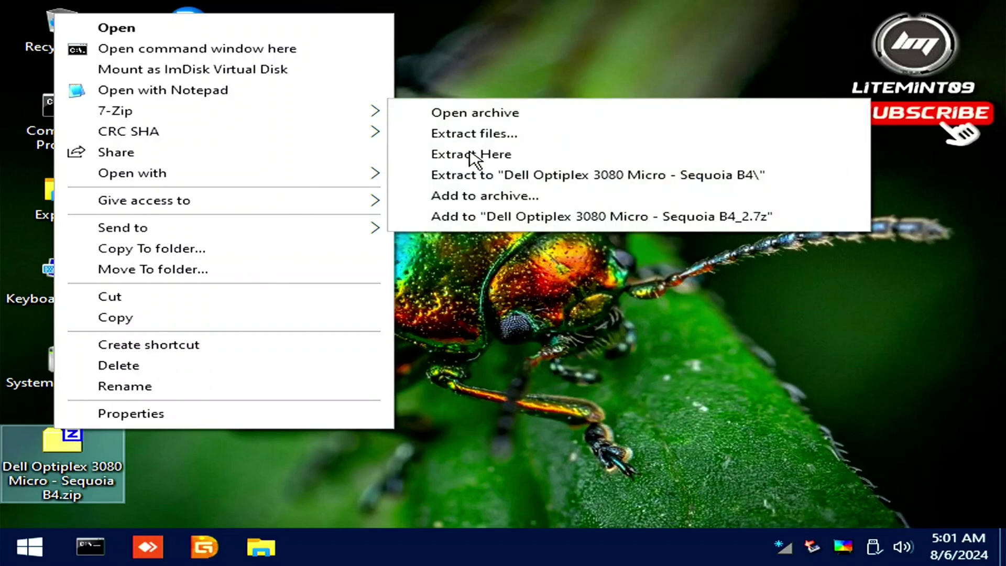
click(492, 175)
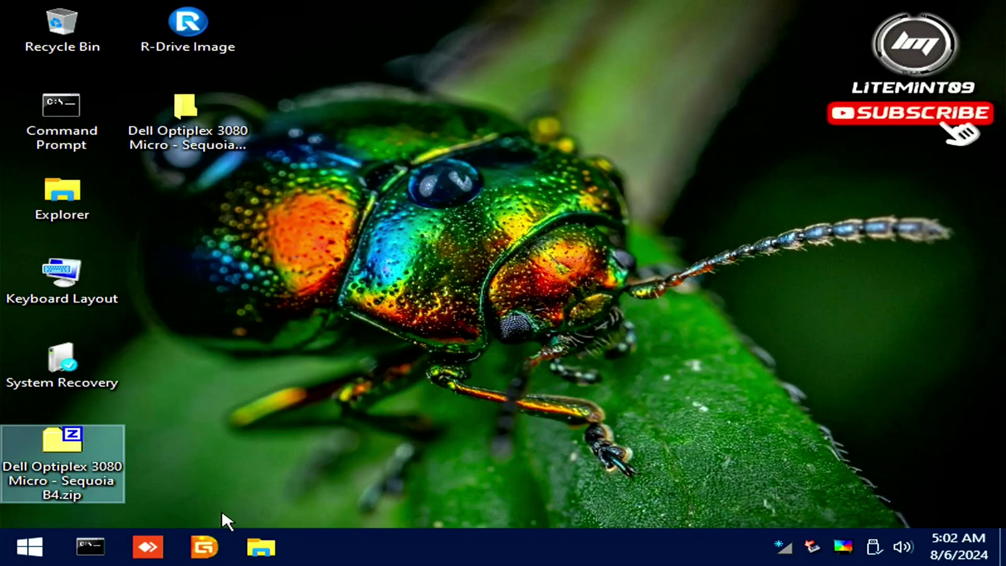
click(199, 553)
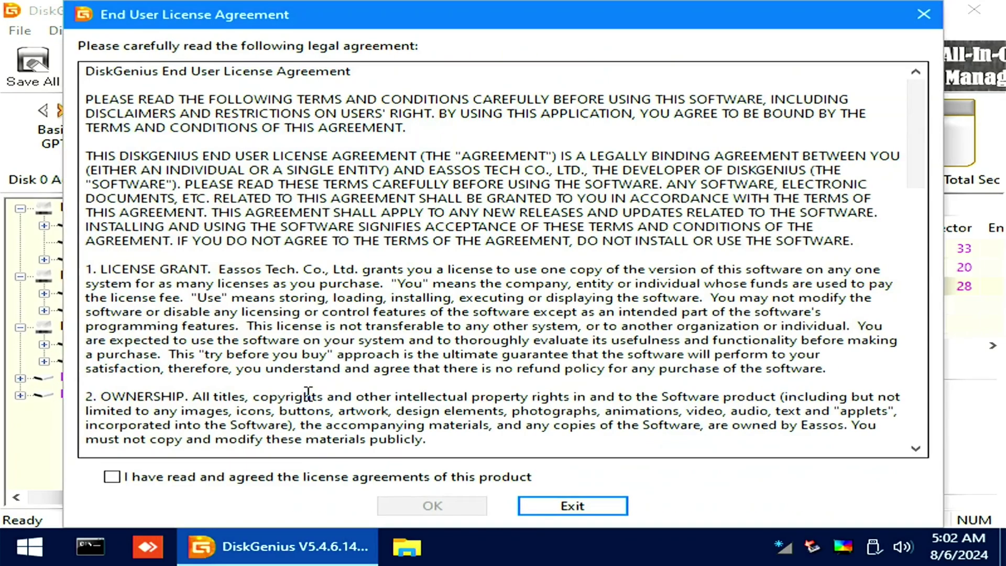
Accept the DiskGenius license and start an EFI system partition in the 149.4 GB free space.
click(331, 482)
click(428, 505)
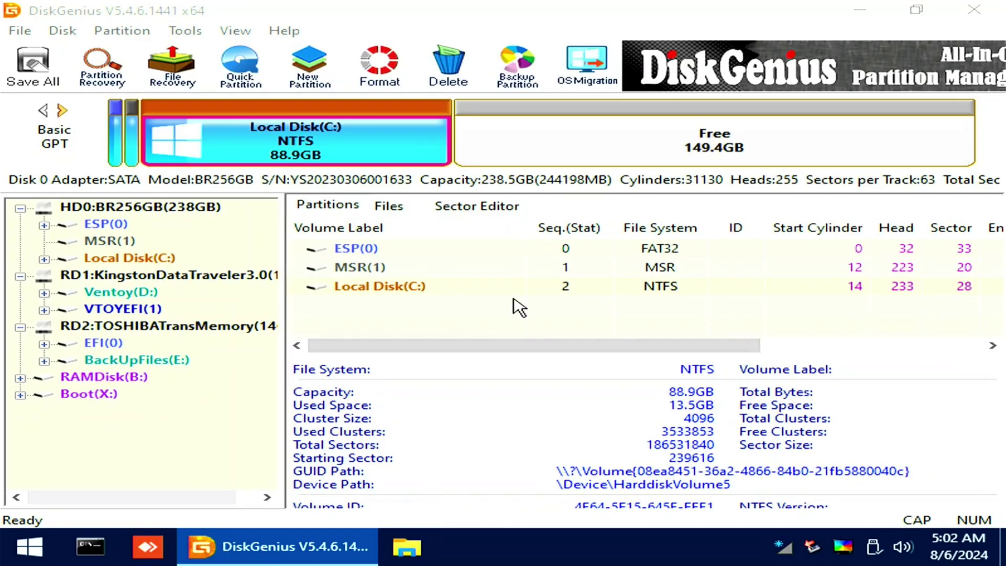
click(576, 159)
right_click(579, 161)
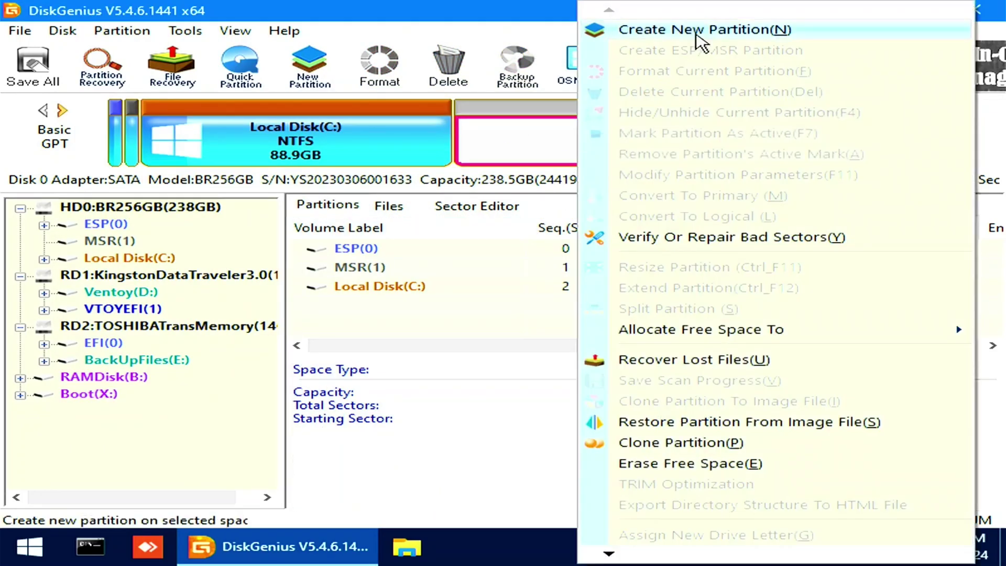
click(715, 31)
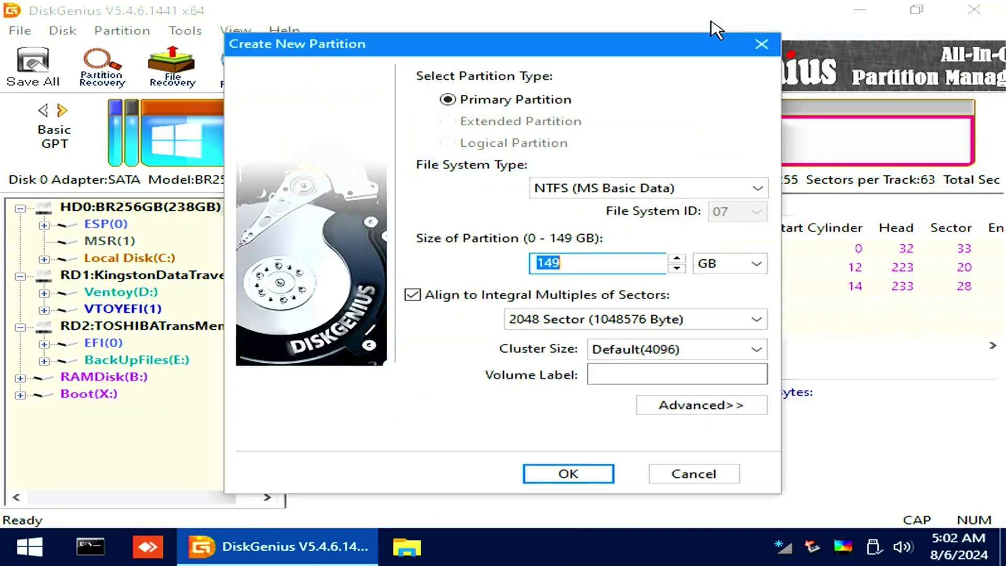
click(659, 183)
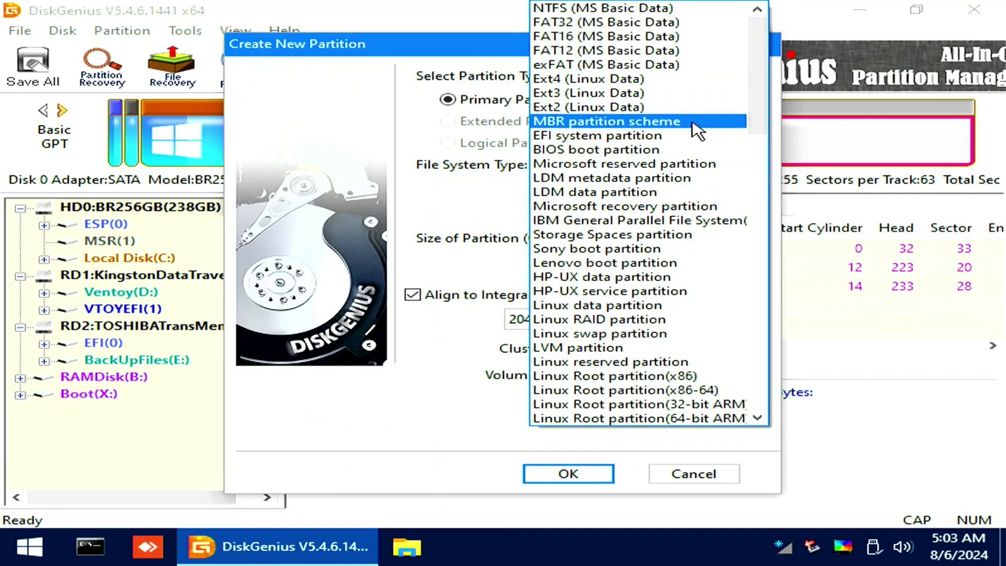
click(664, 137)
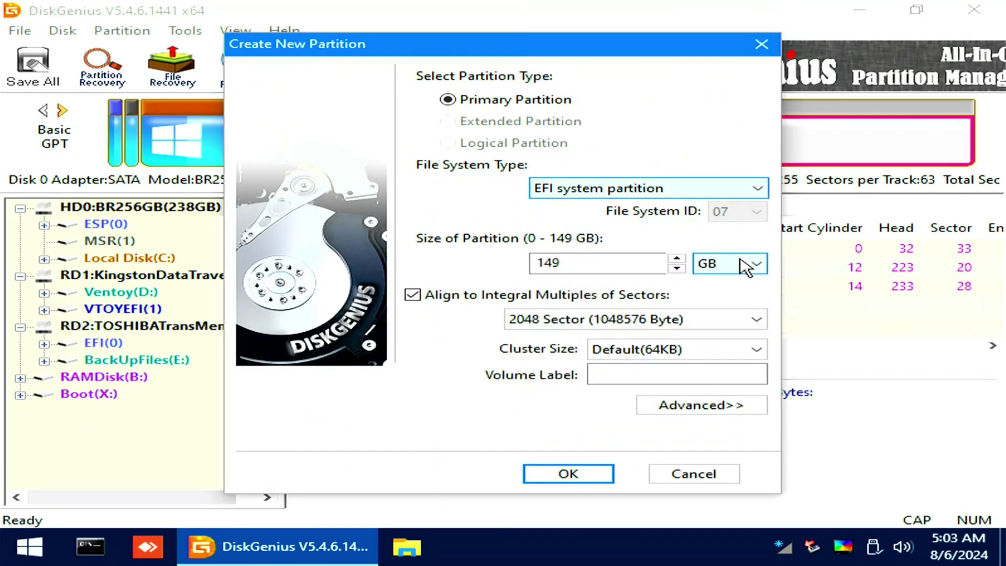
Size the new partition at 300 MB, label it OC, and create it.
click(750, 263)
click(702, 293)
click(608, 263)
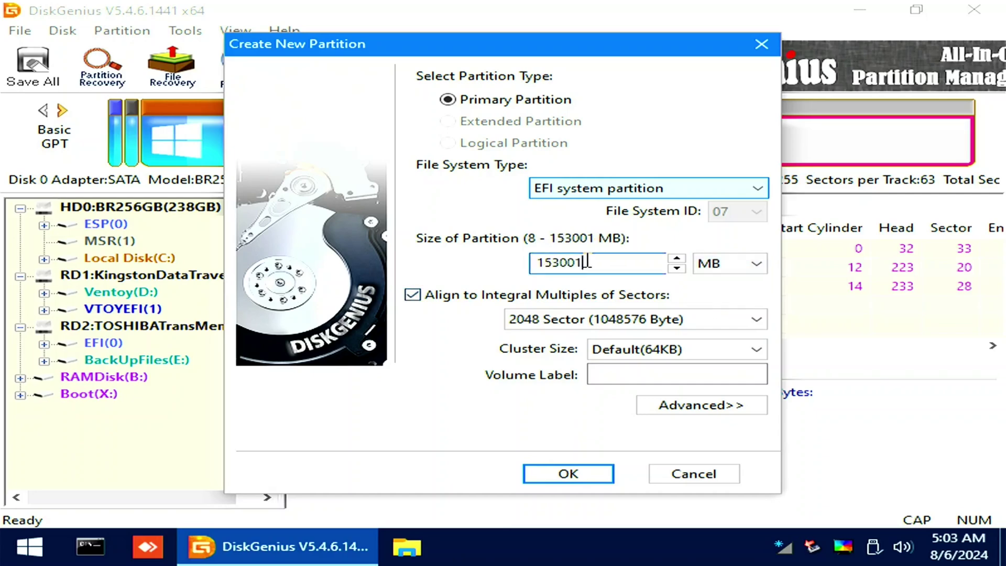
drag(607, 264, 473, 256)
text(300)
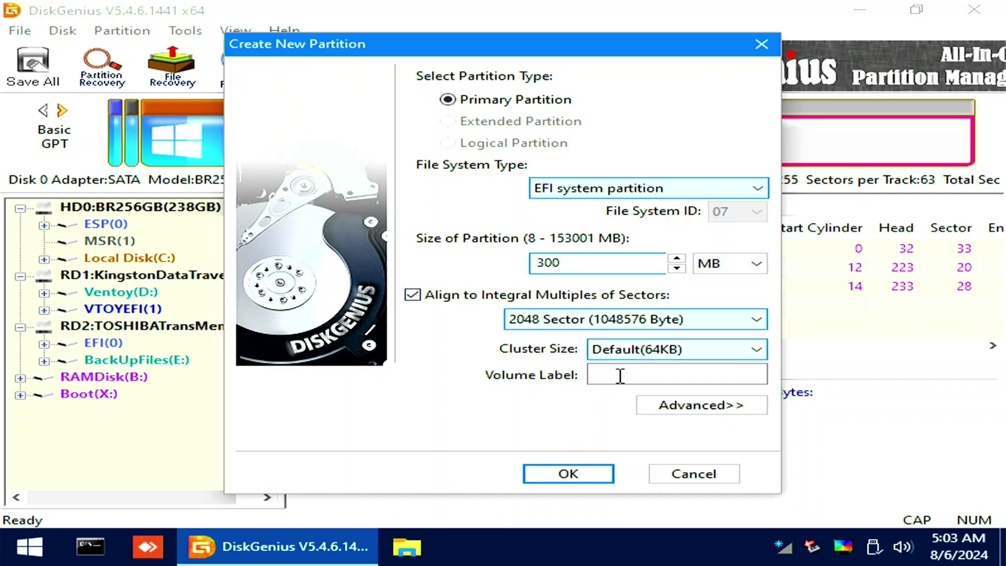
click(638, 376)
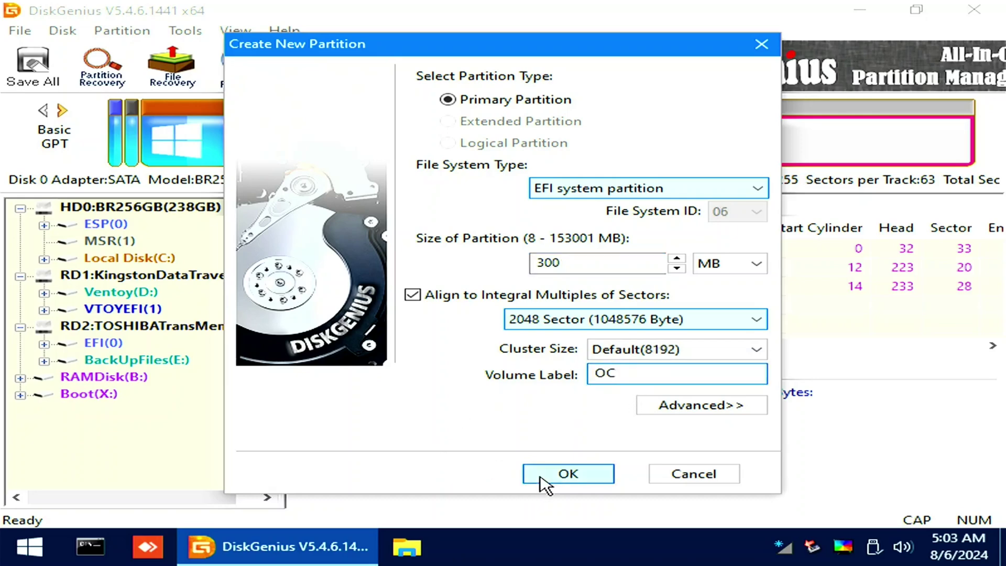
click(542, 474)
Save all partition changes to disk and format the new OC(3) partition.
click(32, 71)
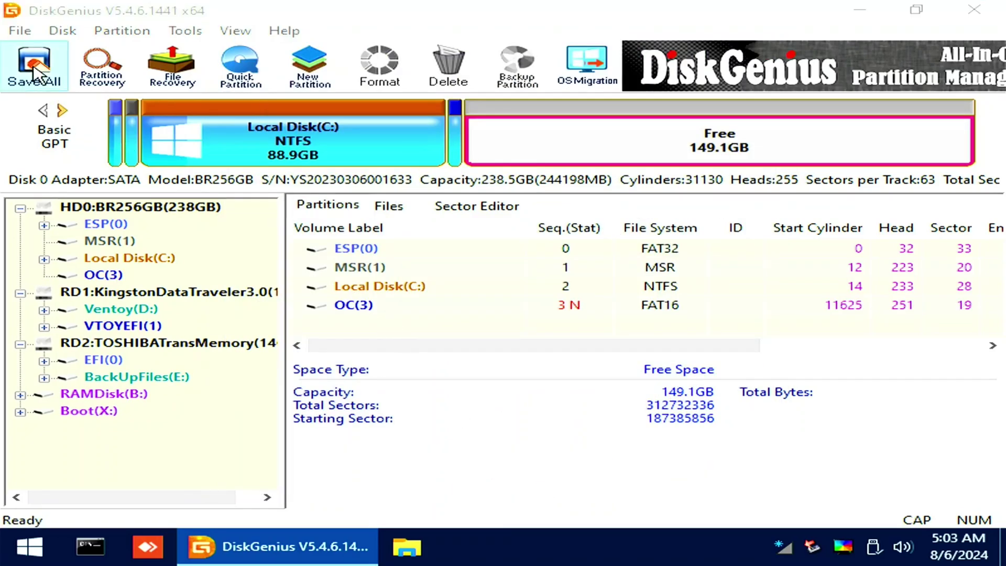
click(434, 311)
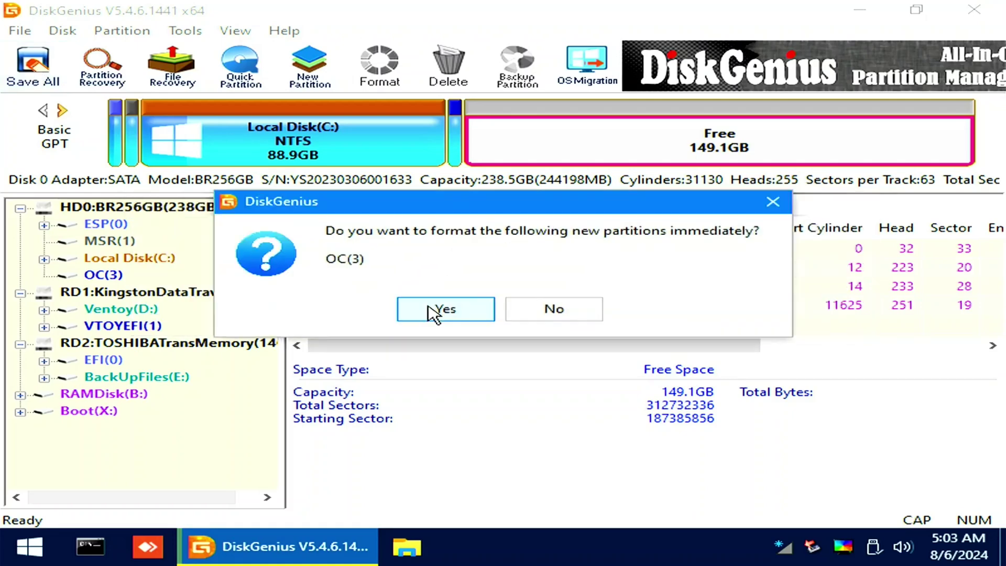
click(434, 311)
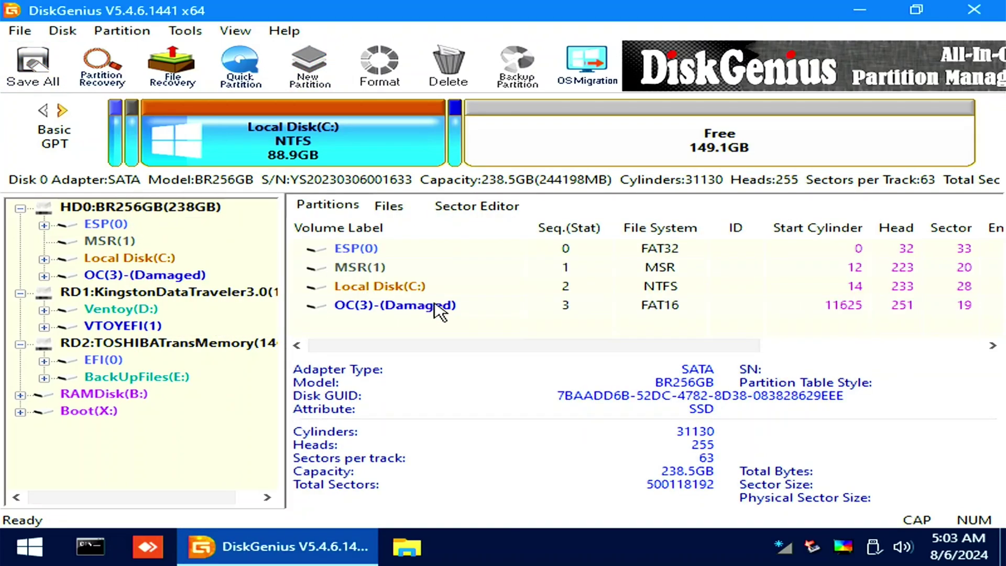
Copy the extracted Sequoia B4 EFI folder onto OC(3), then open Set UEFI BIOS boot entries.
double_click(434, 305)
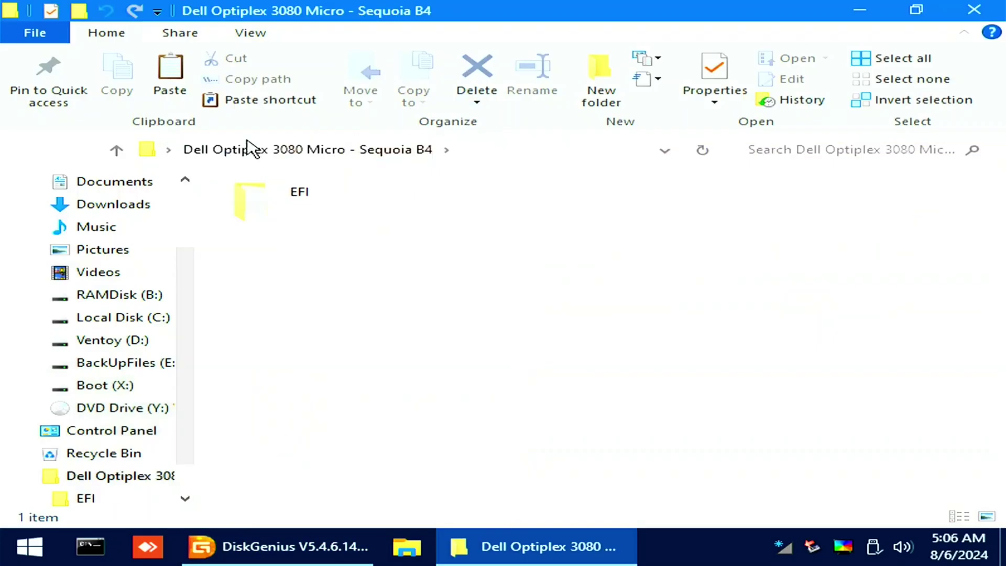
double_click(264, 189)
key(alt+Up)
drag(456, 6, 227, 41)
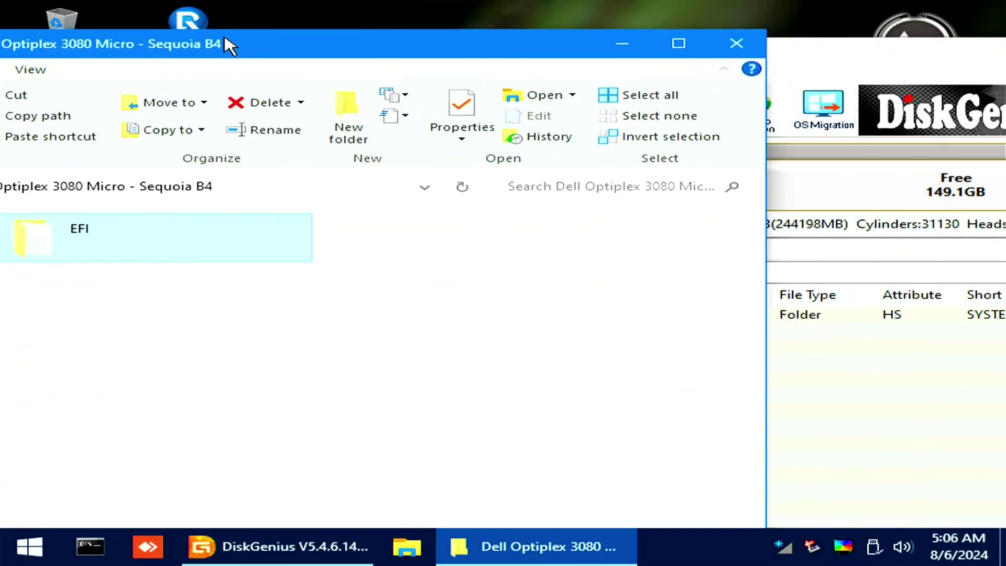
drag(49, 231, 842, 400)
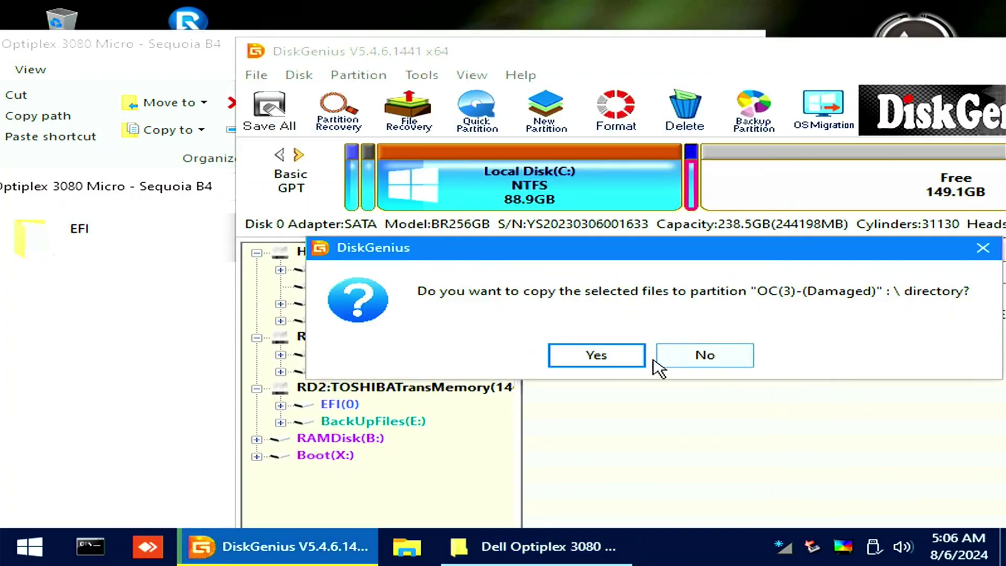
click(635, 359)
click(783, 474)
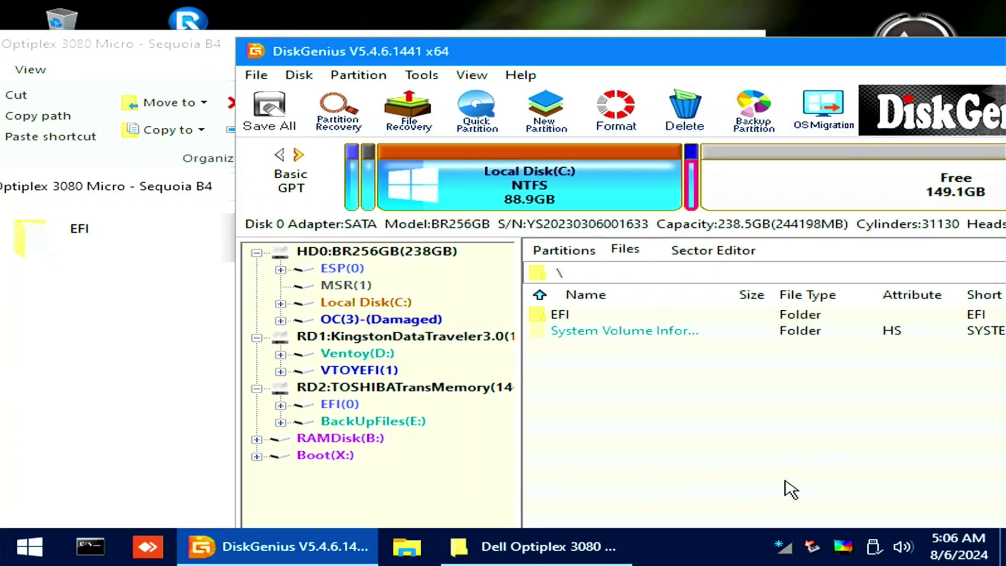
click(422, 76)
click(512, 517)
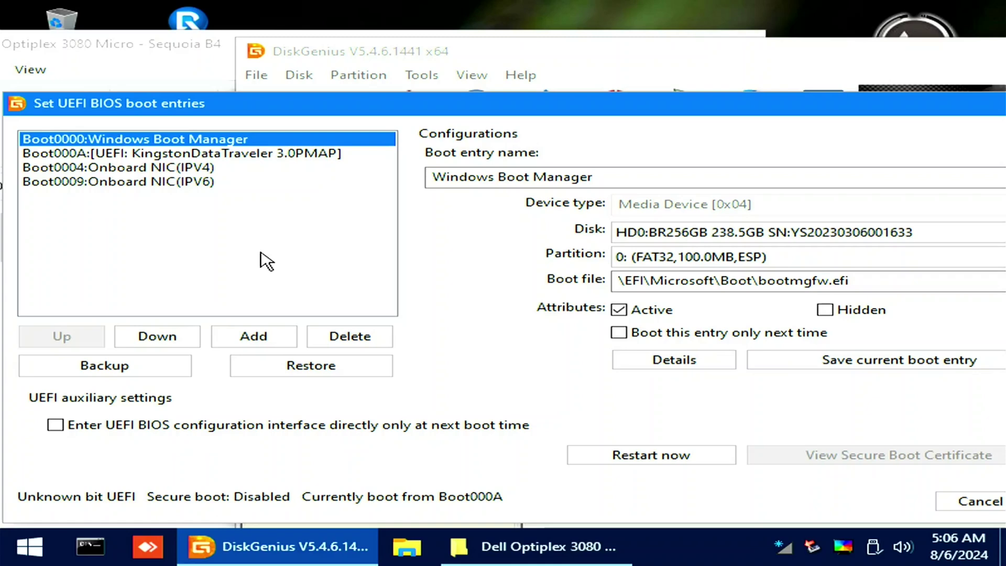
Add a new UEFI boot entry pointing to \EFI\OC\OpenCore.efi on the OC(3) partition.
click(255, 337)
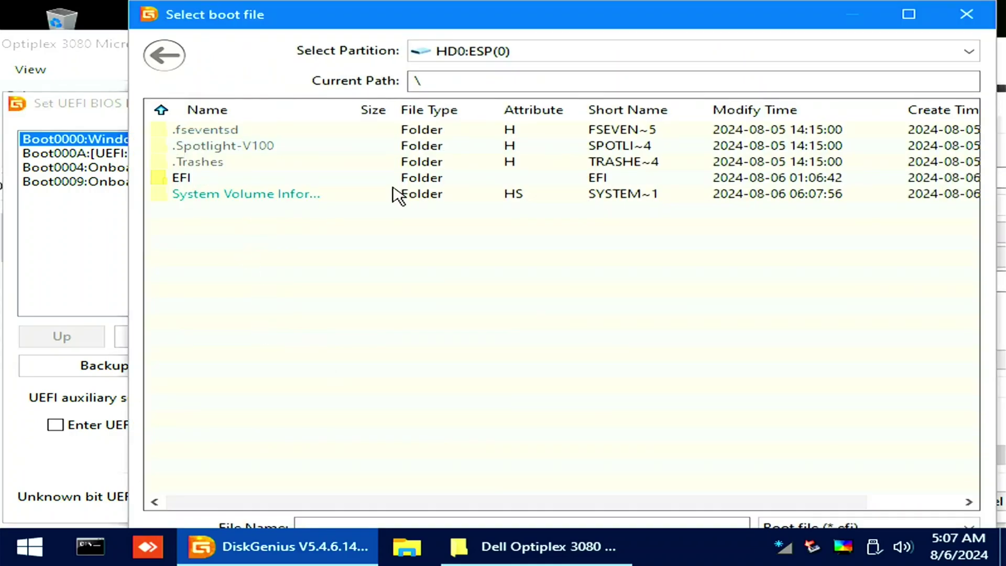
click(854, 53)
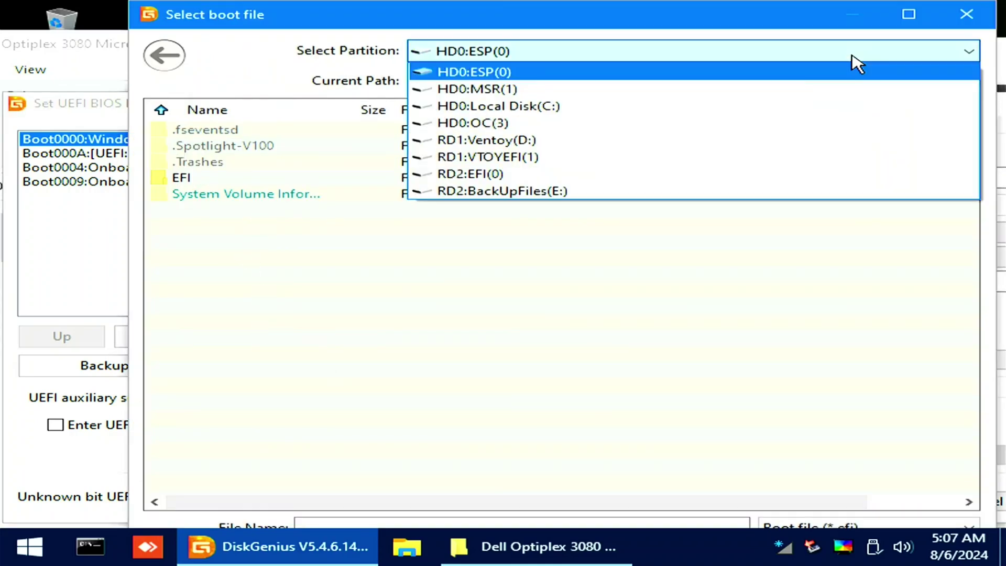
click(490, 122)
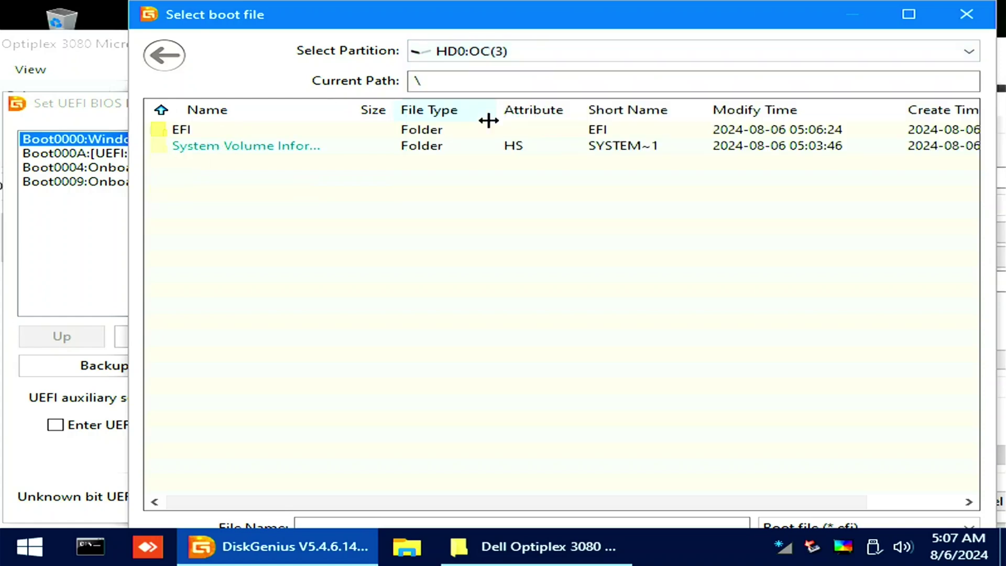
double_click(397, 129)
double_click(354, 161)
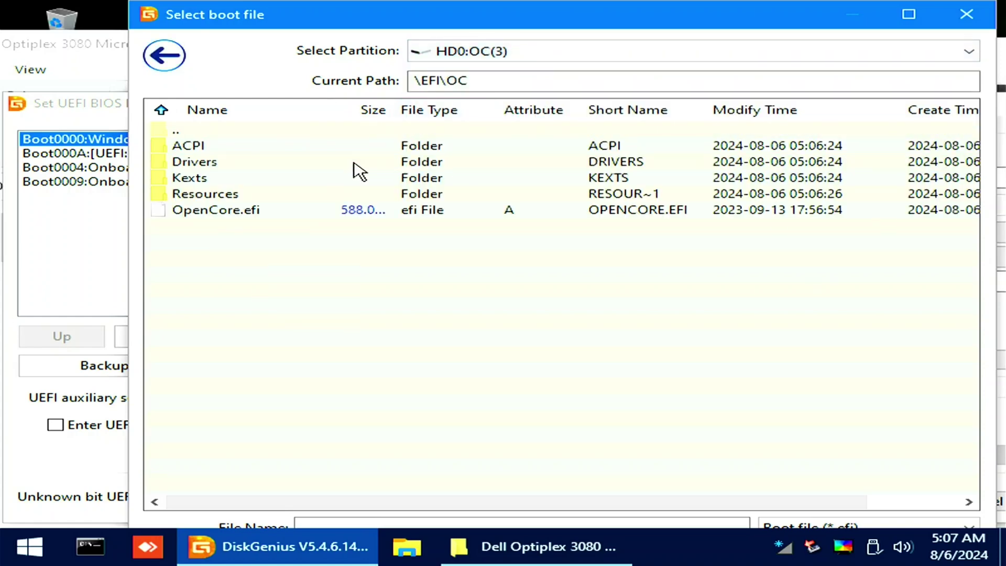
double_click(251, 210)
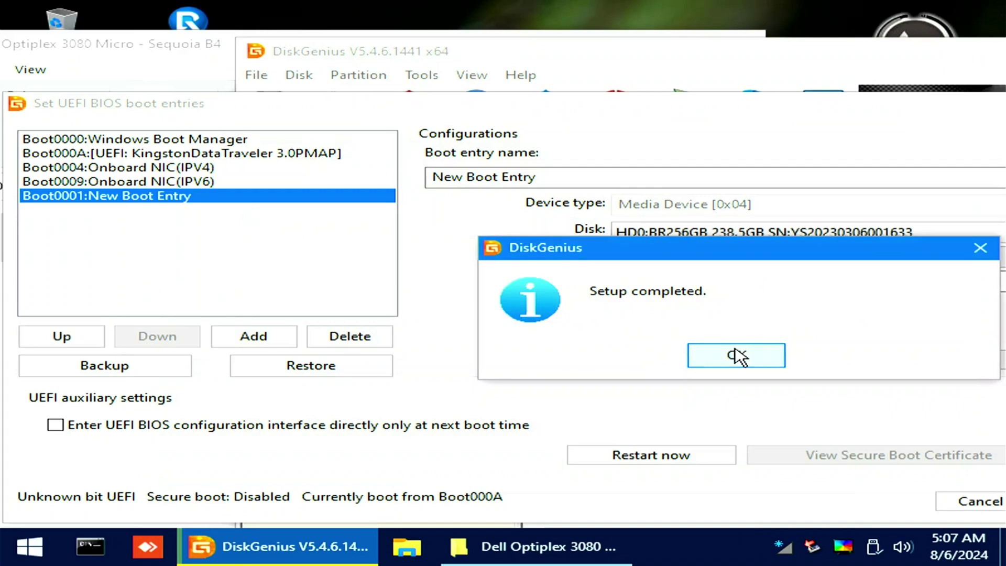
click(740, 352)
Rename the new boot entry to OpenCore and save it.
drag(551, 185, 396, 147)
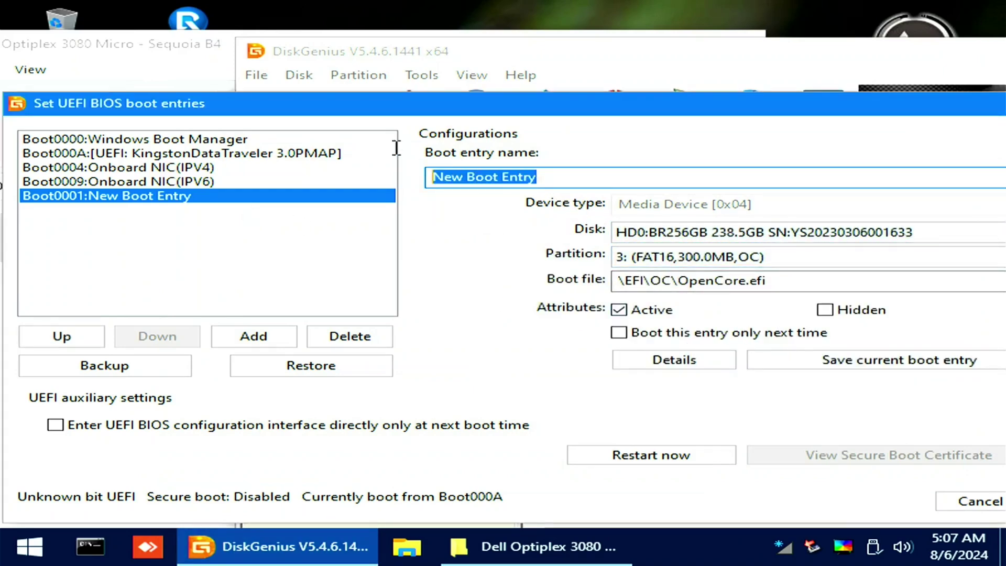
text(OpenCore)
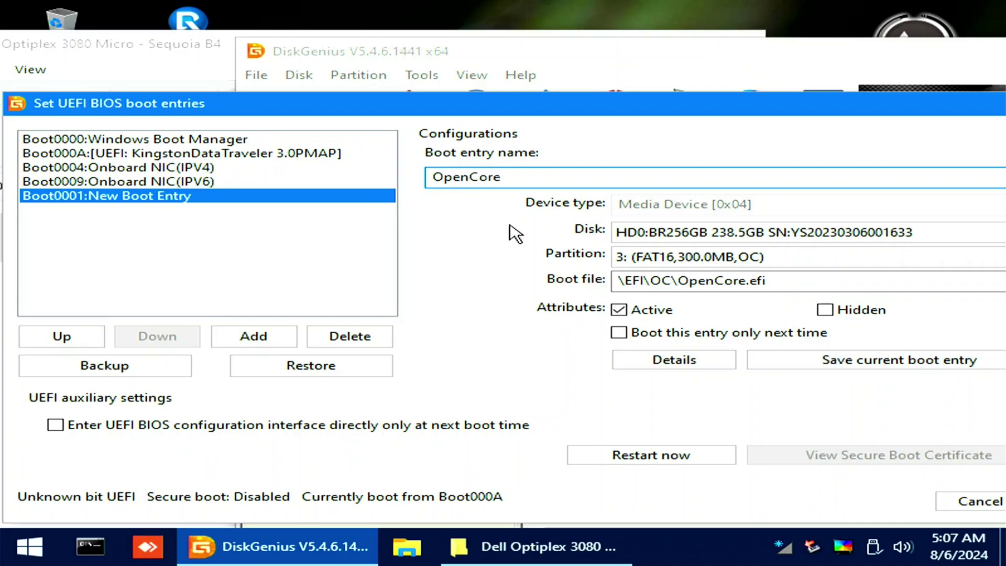
click(838, 368)
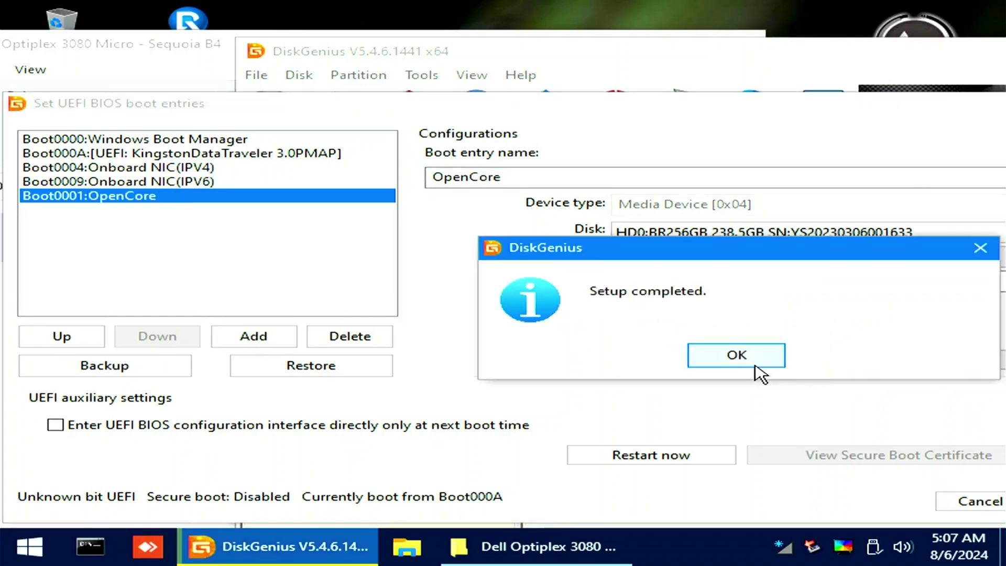
click(755, 364)
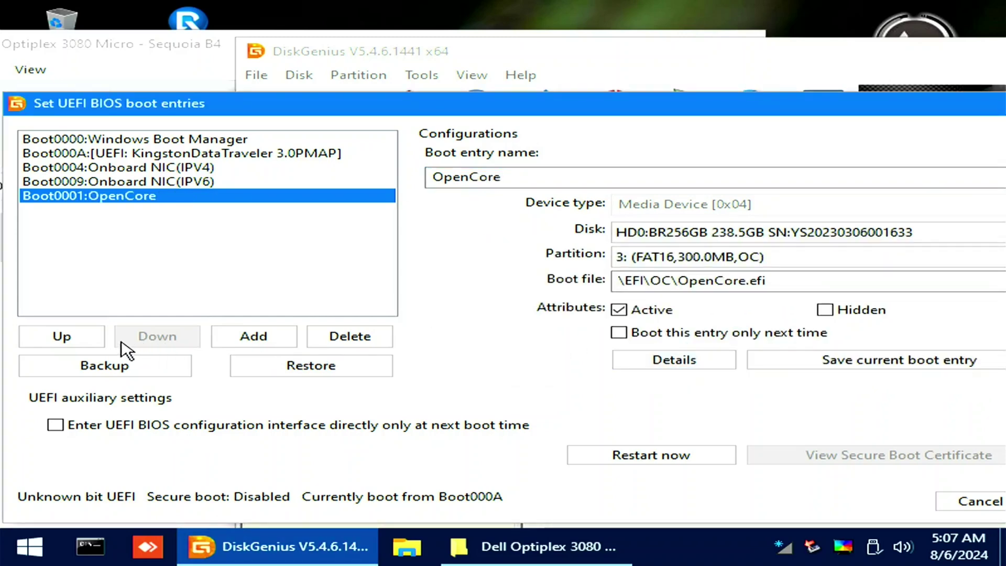
Move OpenCore to the top of the UEFI boot order, save, and close the dialog.
click(62, 337)
click(78, 337)
click(92, 339)
click(96, 343)
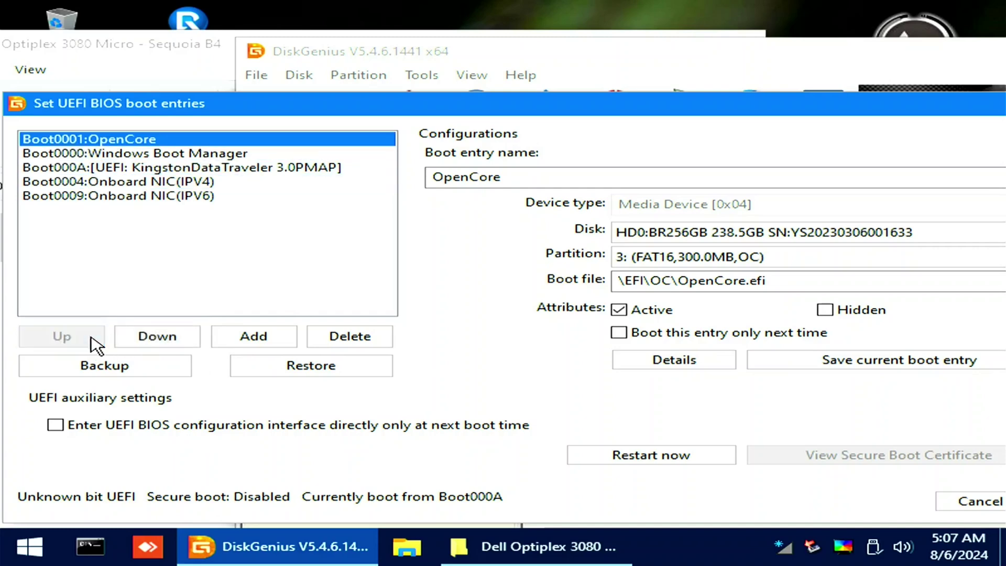
click(827, 361)
click(777, 363)
key(Escape)
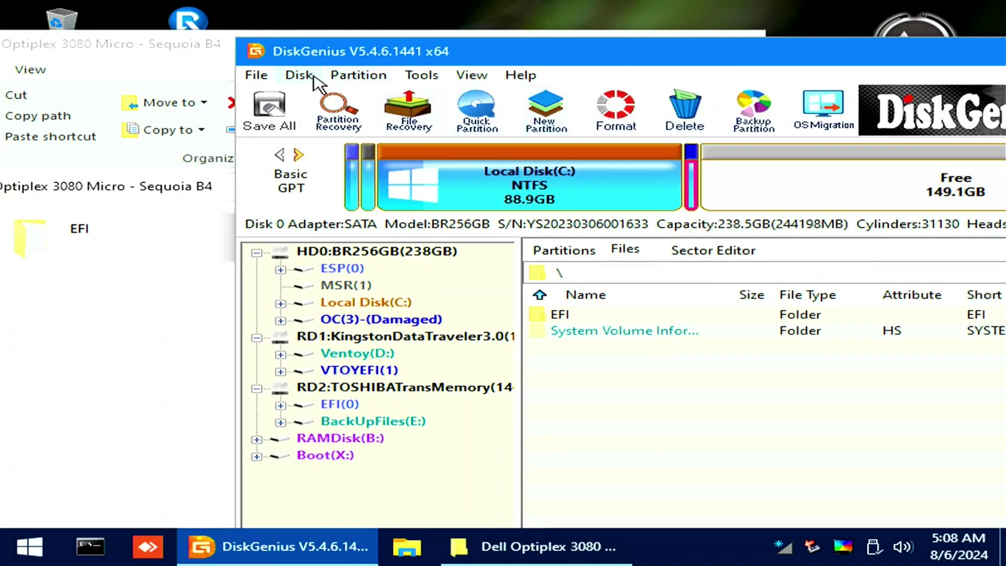
Close DiskGenius and Explorer, then begin an image restore in R-Drive Image.
double_click(256, 52)
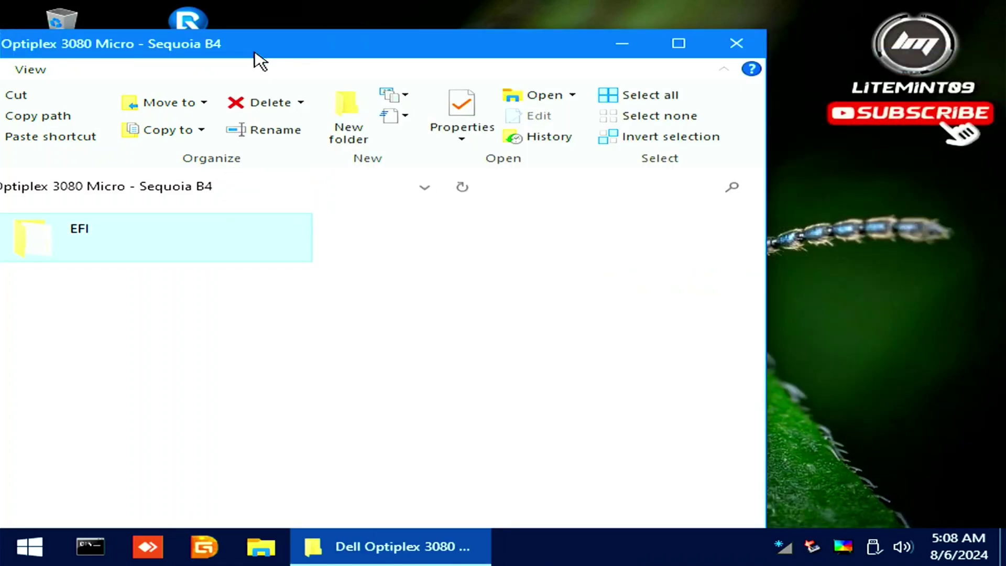
click(736, 44)
double_click(187, 24)
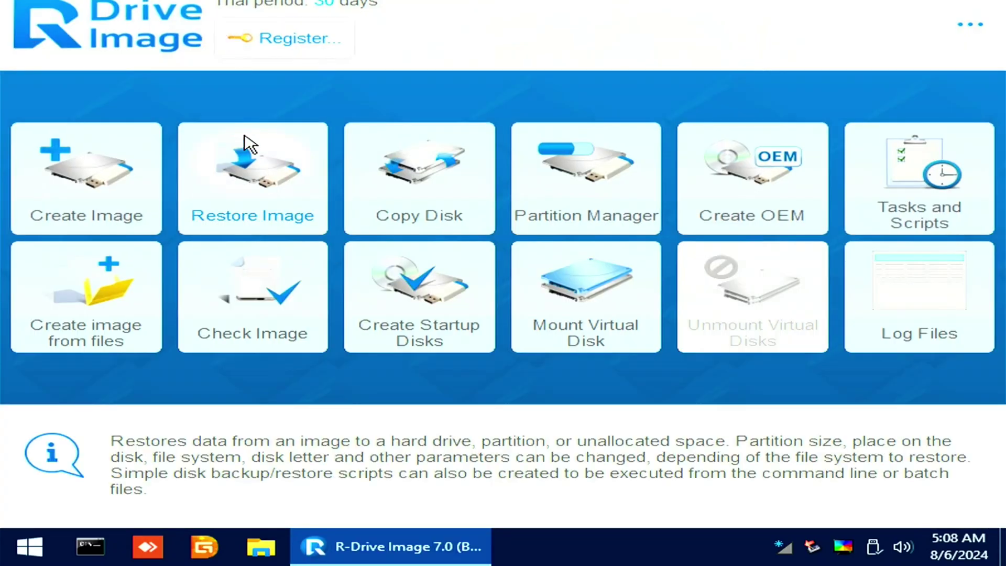
click(250, 144)
Pick the macOS 15 Sequoia Beta 4 image from D:\hackintosh and enter its password.
click(168, 386)
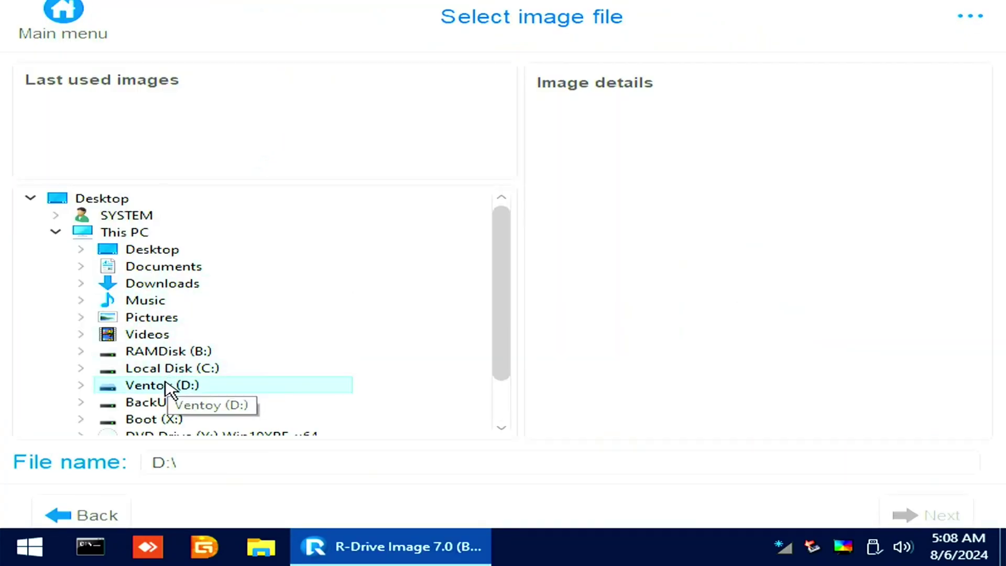
double_click(168, 385)
scroll(170, 386, down, 2)
double_click(202, 335)
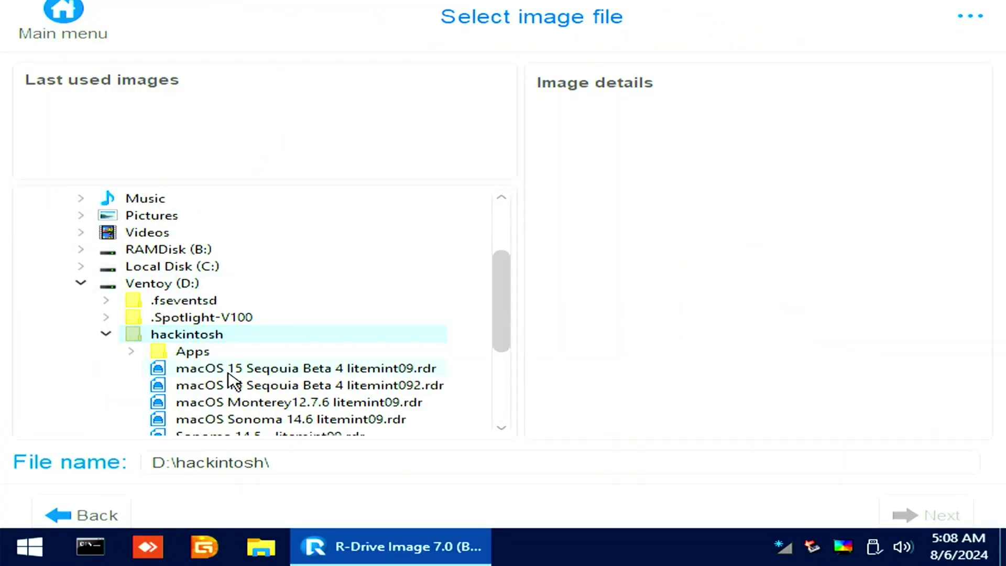
click(229, 372)
text(•••••••••••)
key(Return)
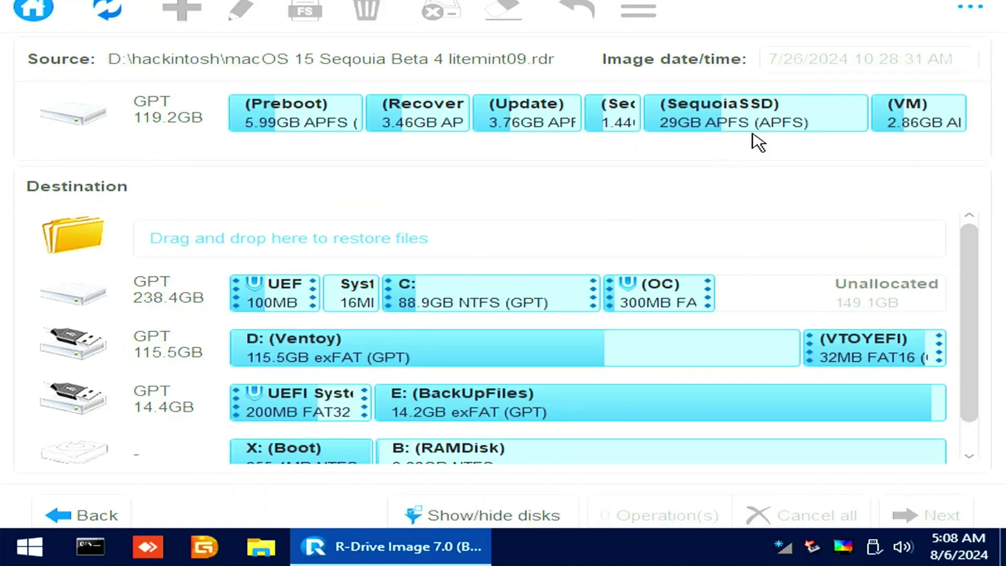
Target the internal disk's unallocated space with the image and start the restore.
drag(768, 125, 814, 287)
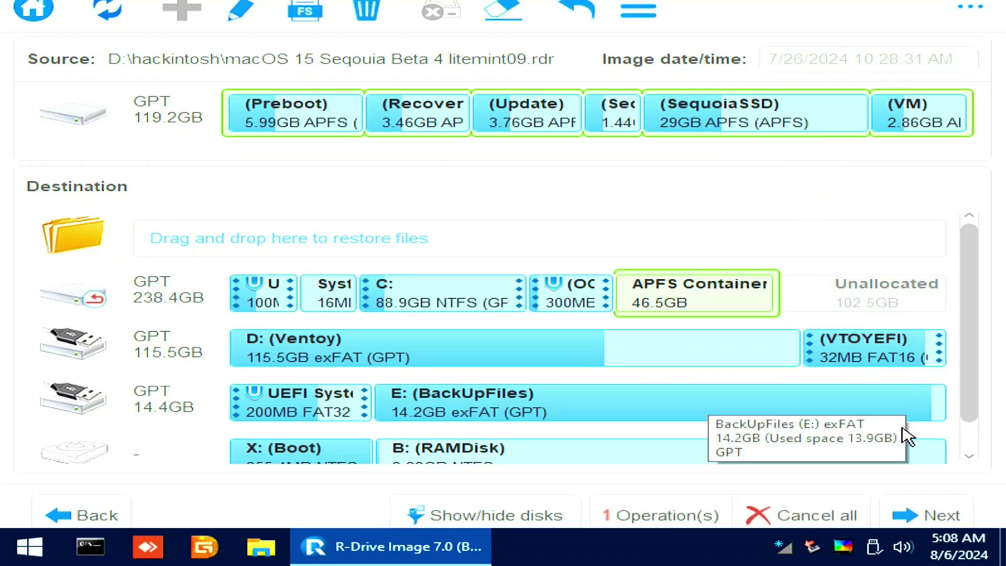
click(918, 511)
click(927, 508)
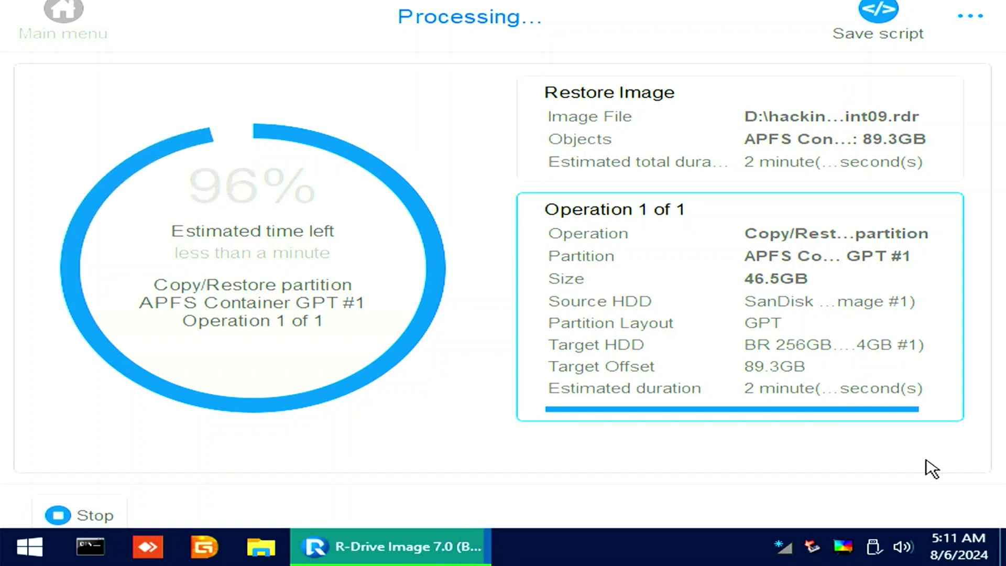
Dismiss the restore success message and close R-Drive Image.
key(Return)
key(alt+F4)
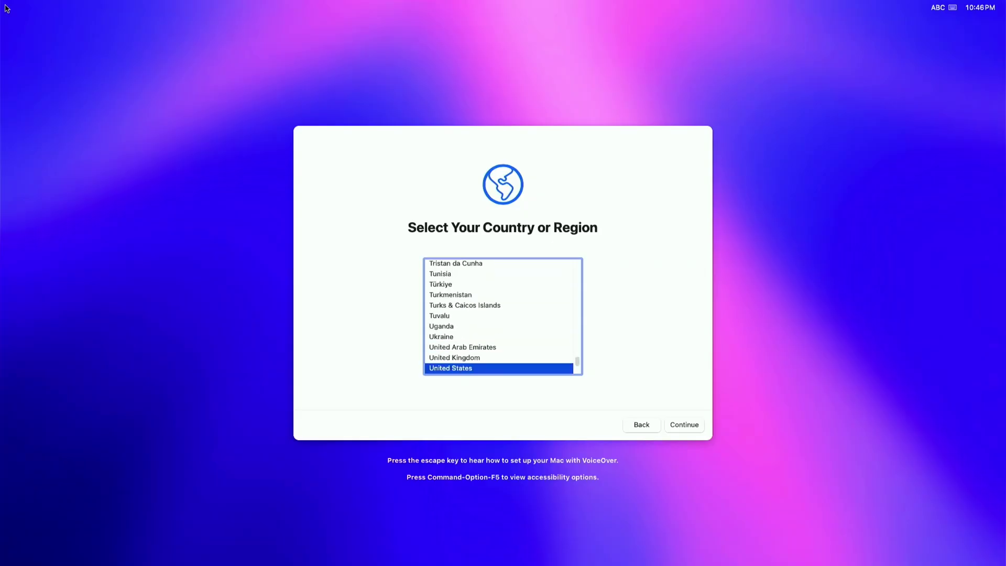
Accept United States, skip Location Services and Screen Time, then show Launchpad.
click(684, 424)
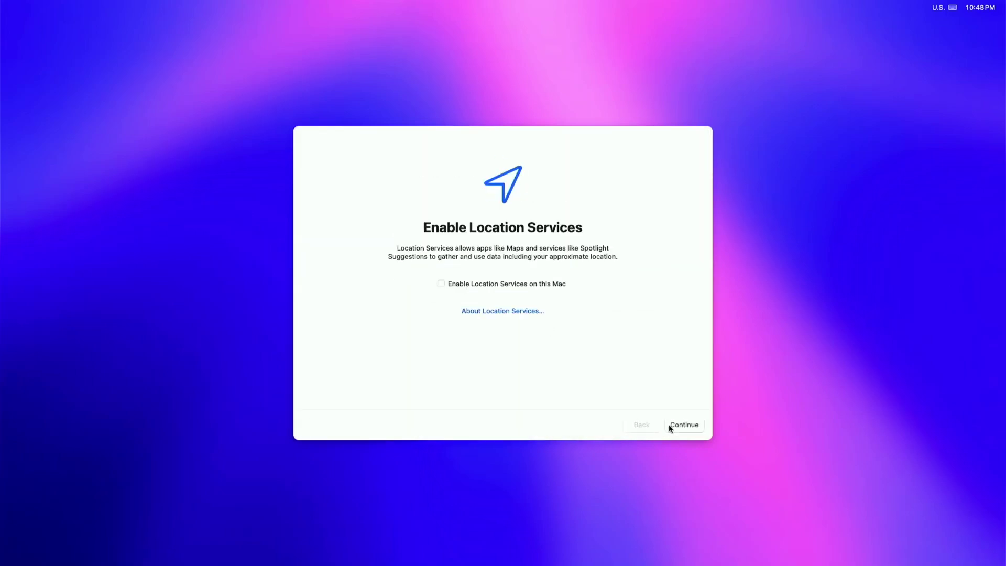
click(669, 425)
click(341, 426)
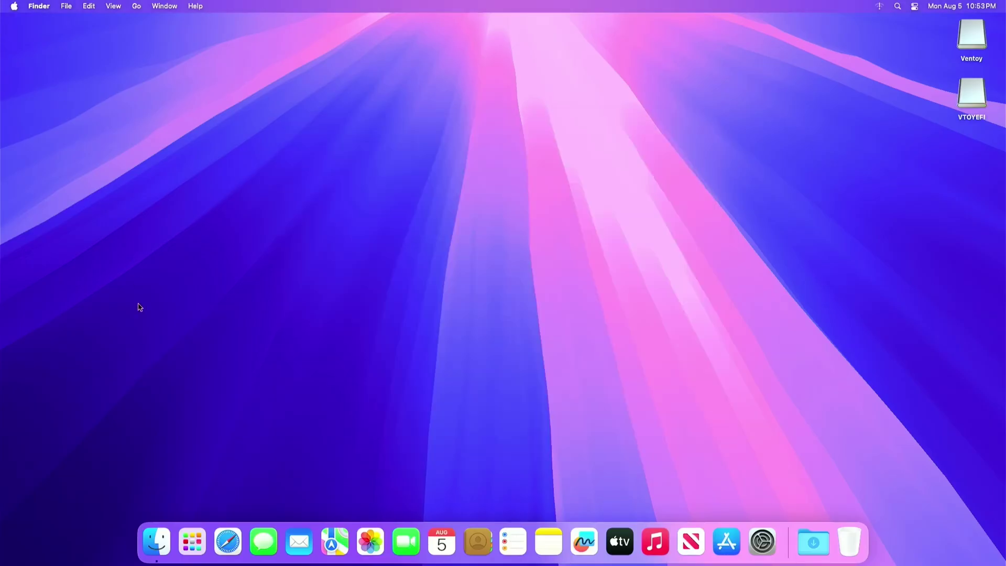
click(189, 536)
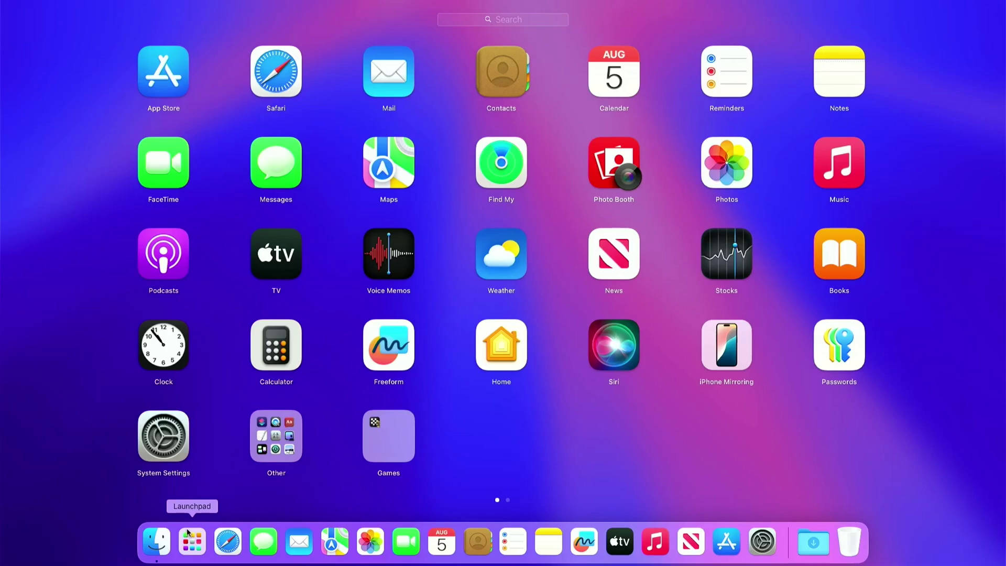
Launch Disk Utility from Other, show all devices, and select the SequoiaSSD volume group.
click(254, 459)
click(184, 391)
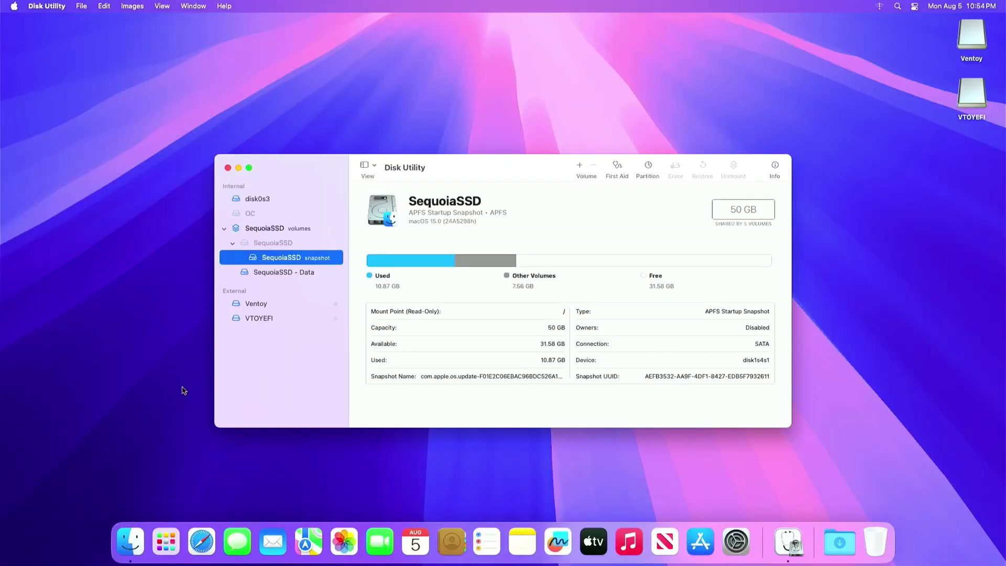
click(364, 166)
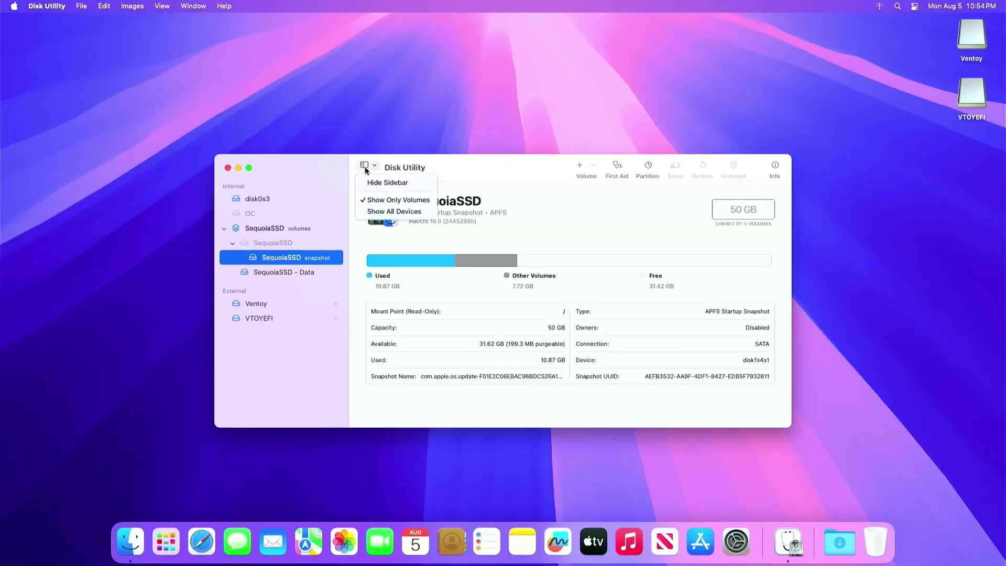
click(369, 207)
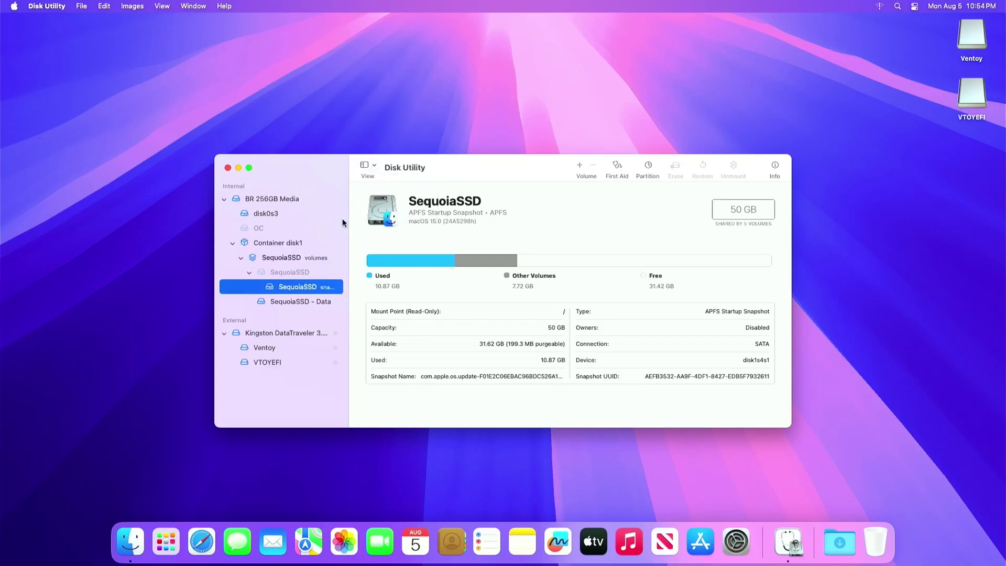
click(307, 257)
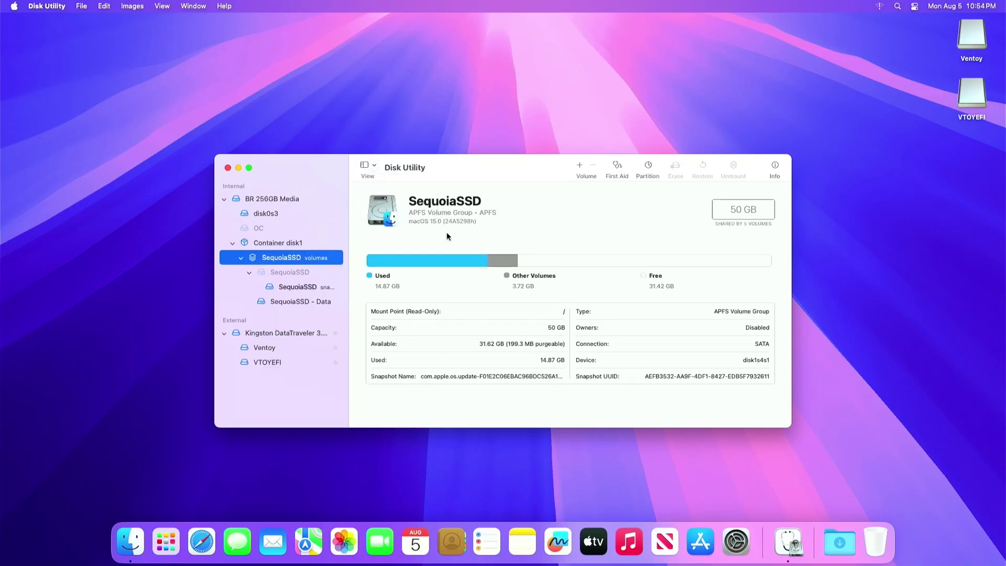
Partition the BR 256GB disk: remove the free space and add a new partition.
click(648, 167)
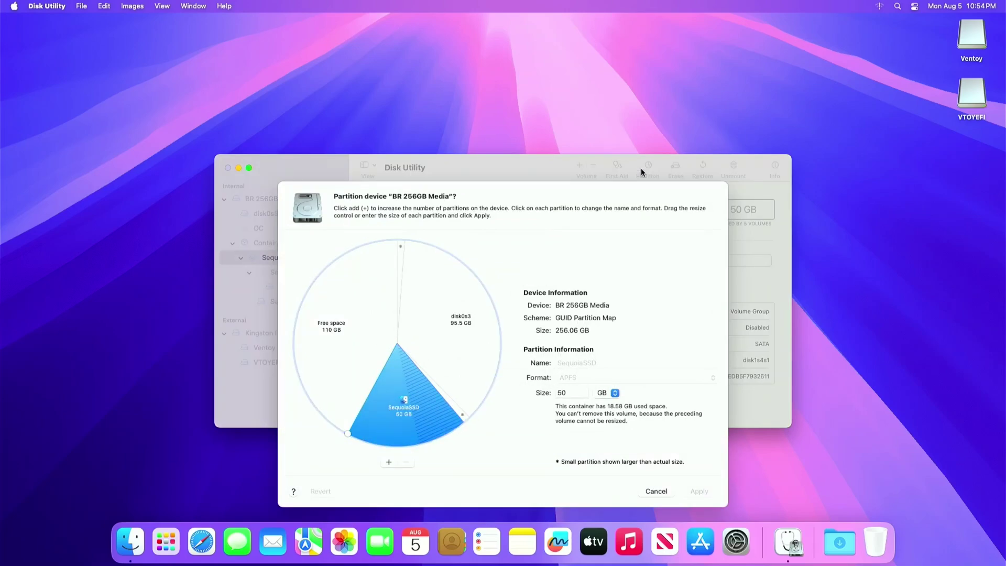
click(337, 414)
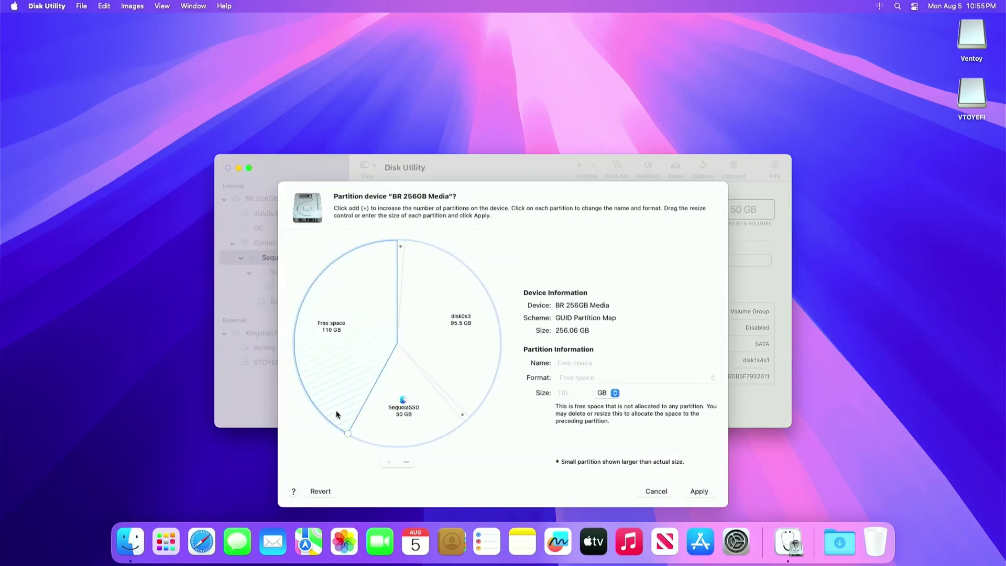
click(406, 462)
click(388, 461)
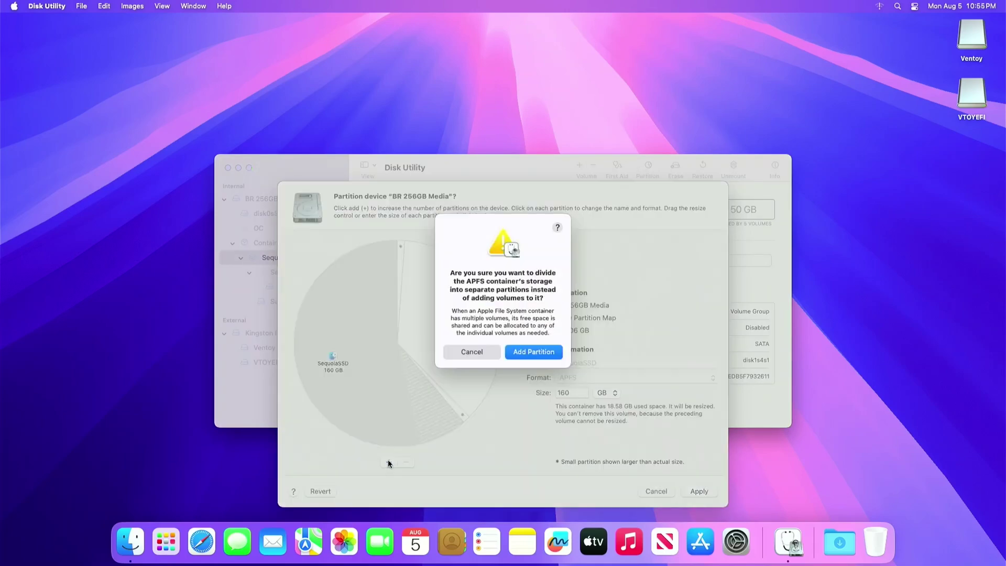
click(524, 352)
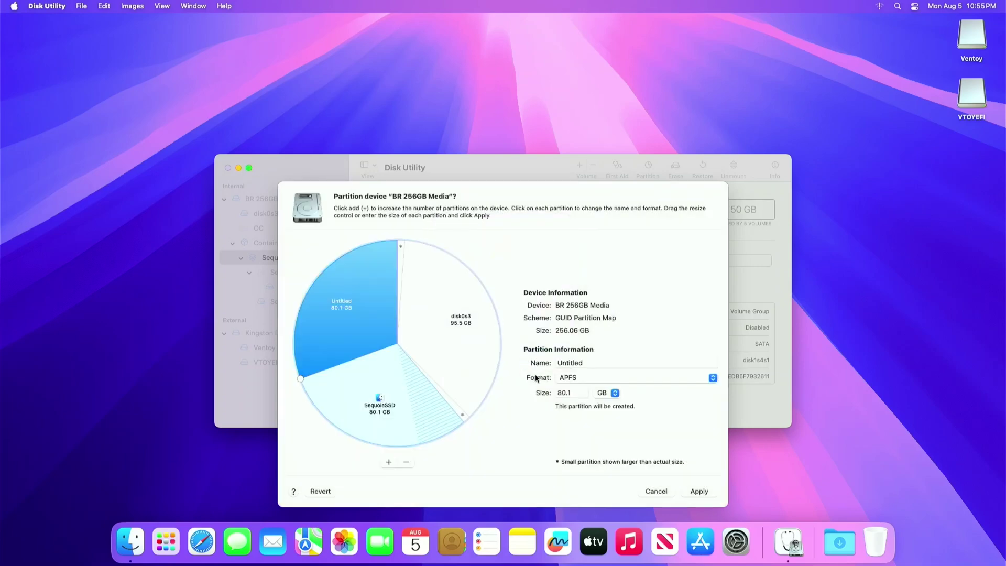
Make the new partition MS-DOS (FAT) named LinuxSSD, resize it to 60.9 GB, and apply.
click(568, 377)
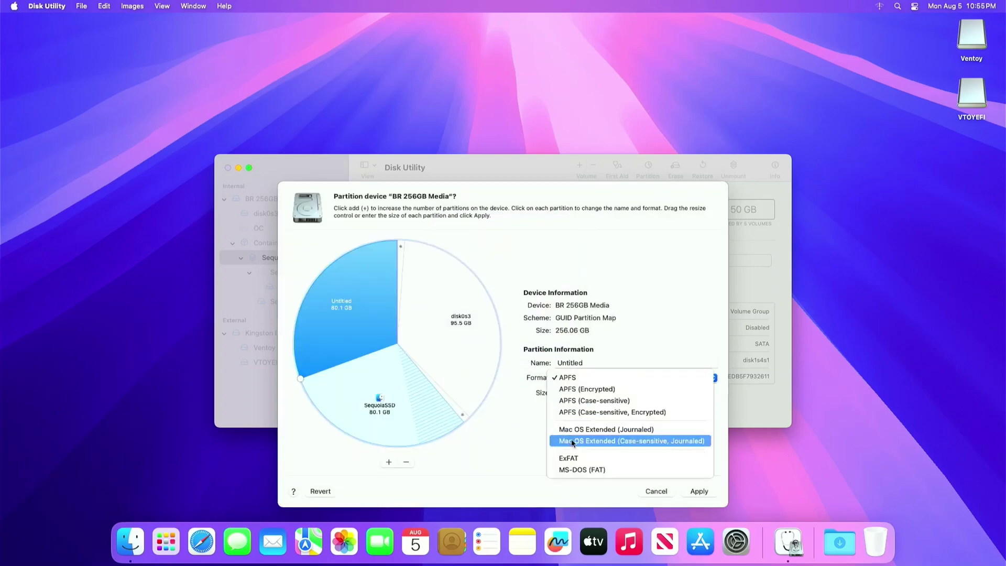
click(573, 471)
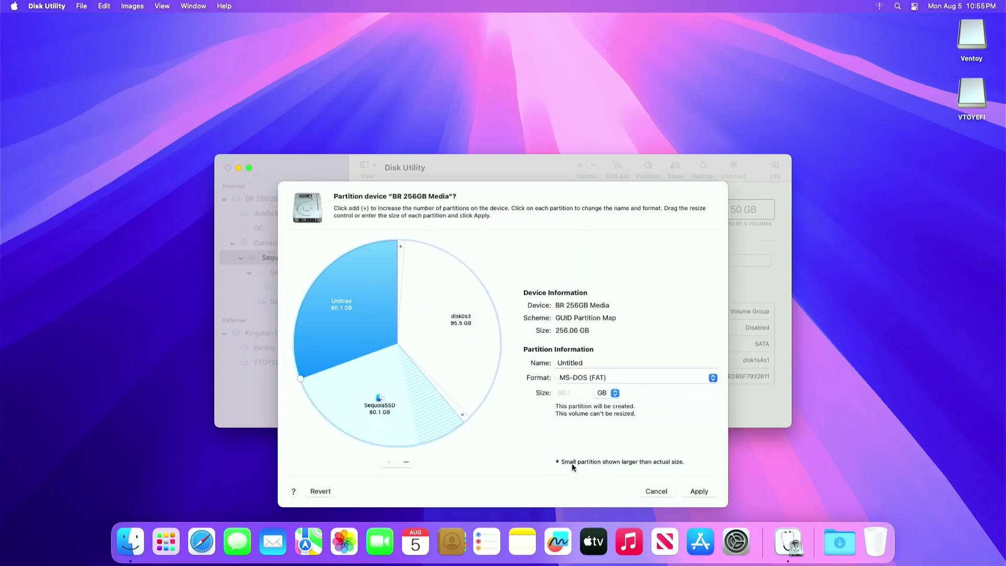
click(573, 363)
double_click(574, 362)
text(LinuxSSD)
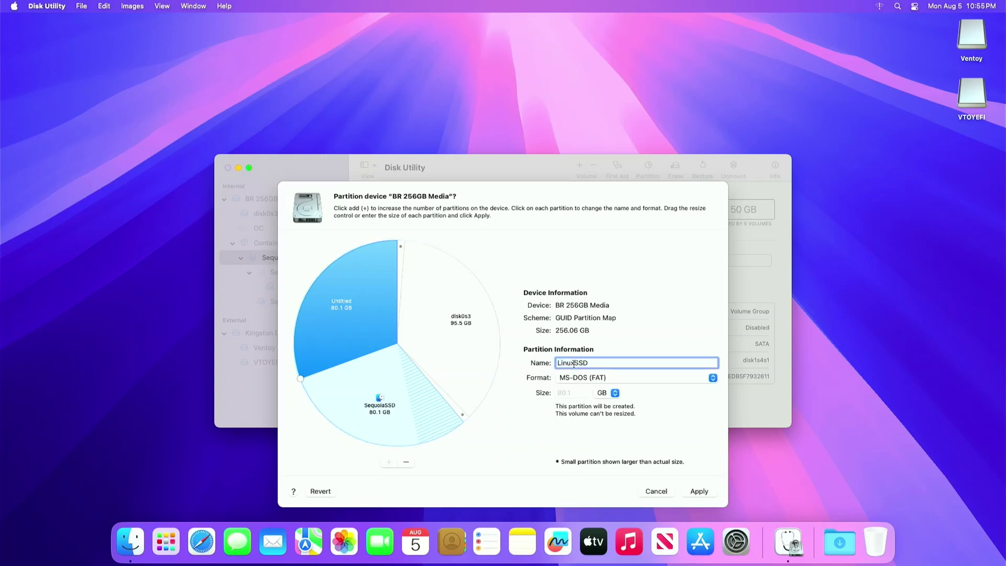
drag(300, 378, 294, 331)
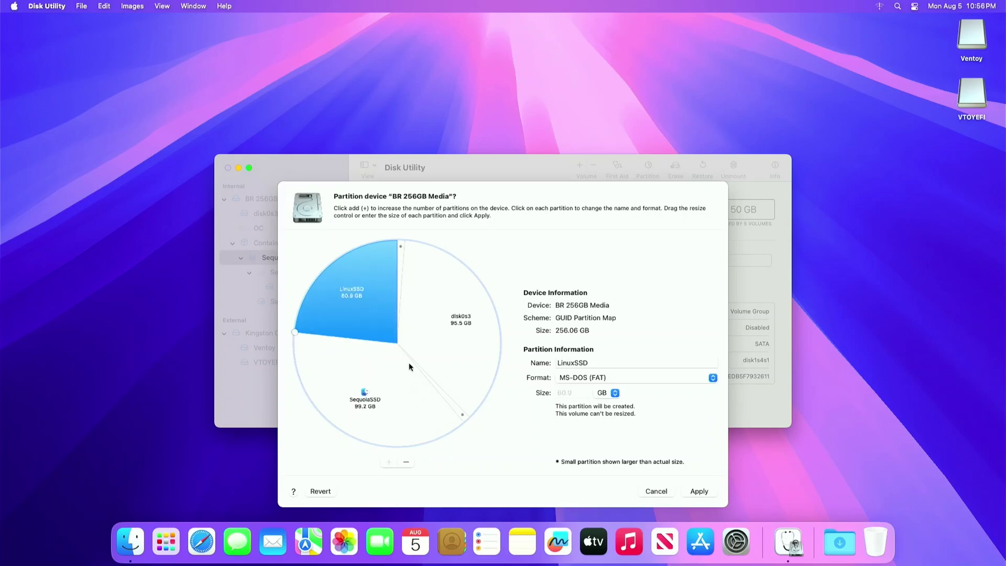
click(690, 492)
Confirm partitioning and continue past the startup-volume resize warning.
click(619, 383)
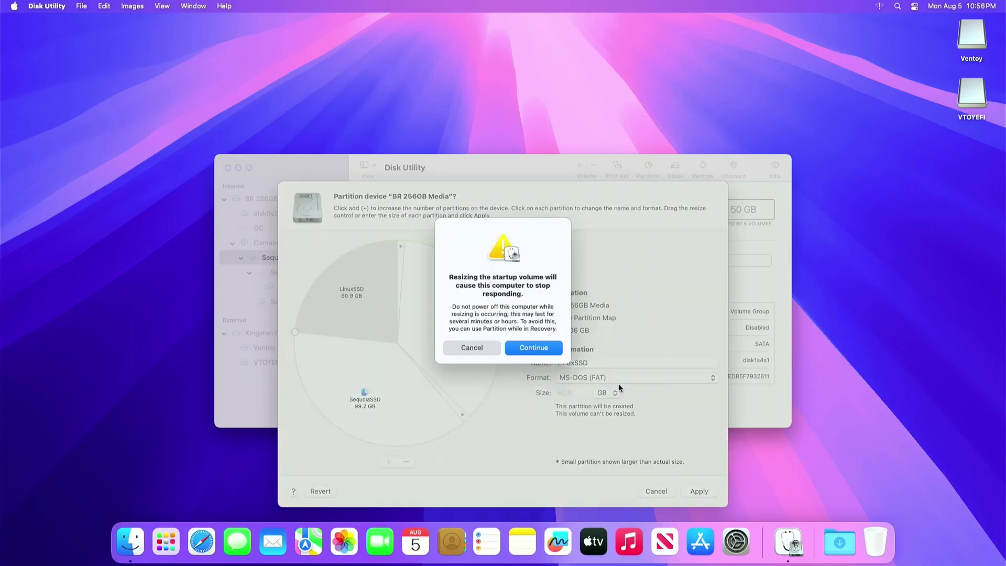
click(533, 348)
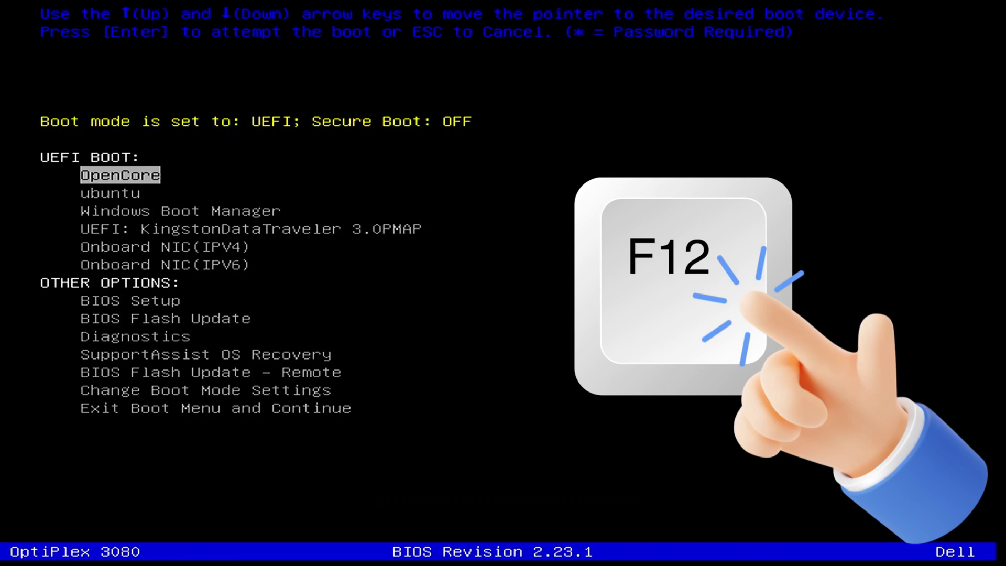
Boot the Kingston USB and launch the Zorin-OS-17.1 ISO from Ventoy.
key(Down)
key(Down)
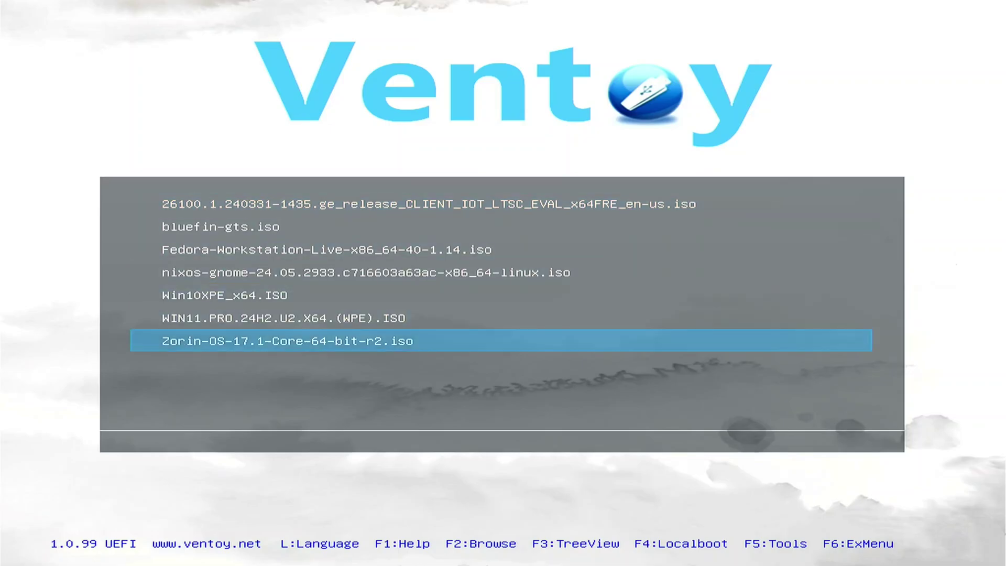
key(Return)
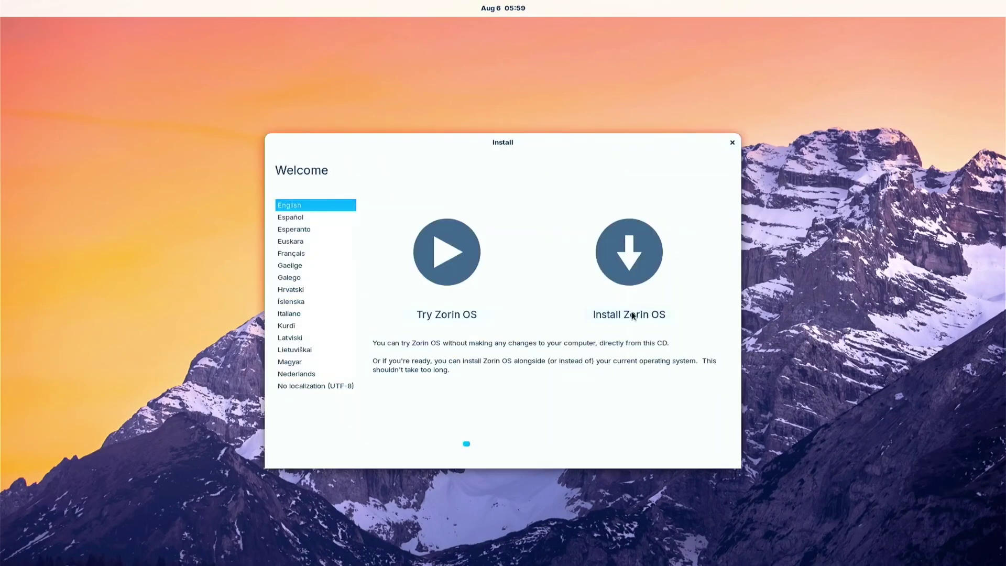
Start the Zorin install with English (US) keyboard and default updates, choosing Something else.
click(630, 317)
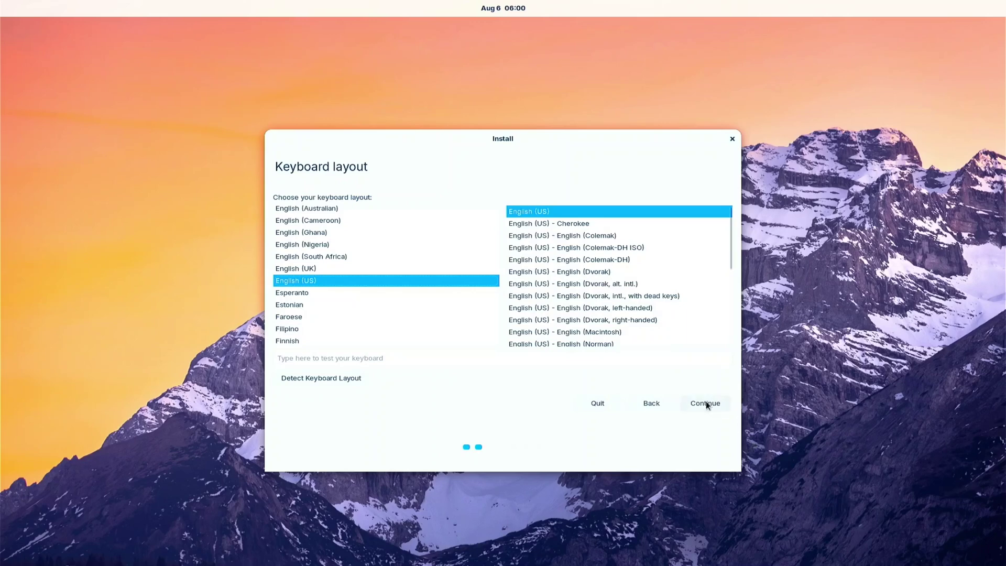
click(706, 406)
click(707, 406)
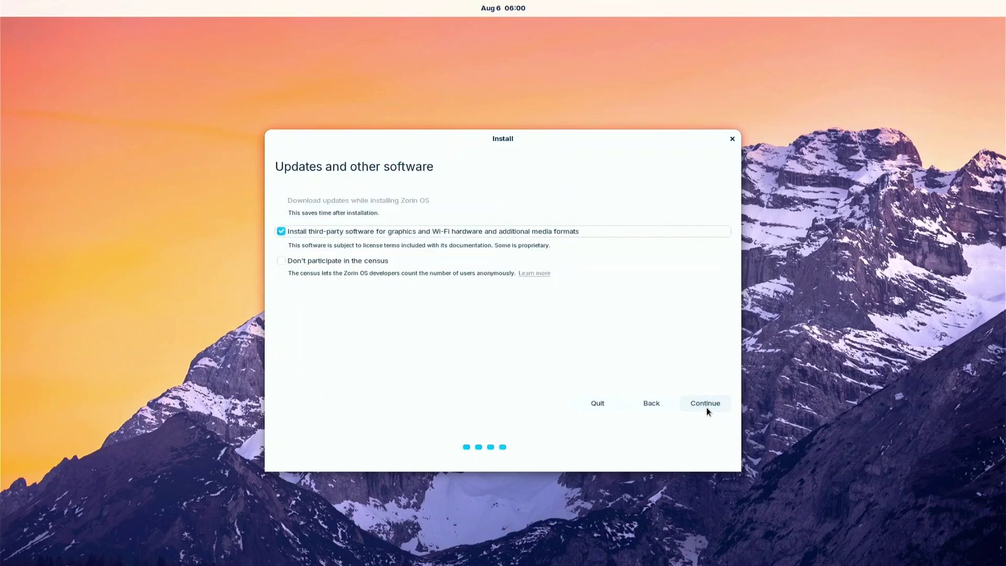
click(707, 407)
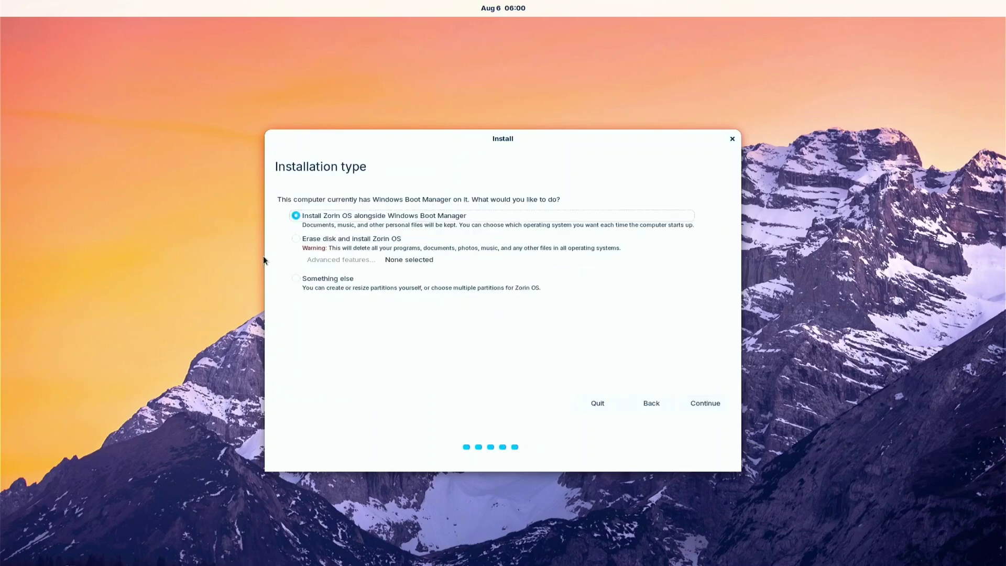
click(308, 280)
click(726, 402)
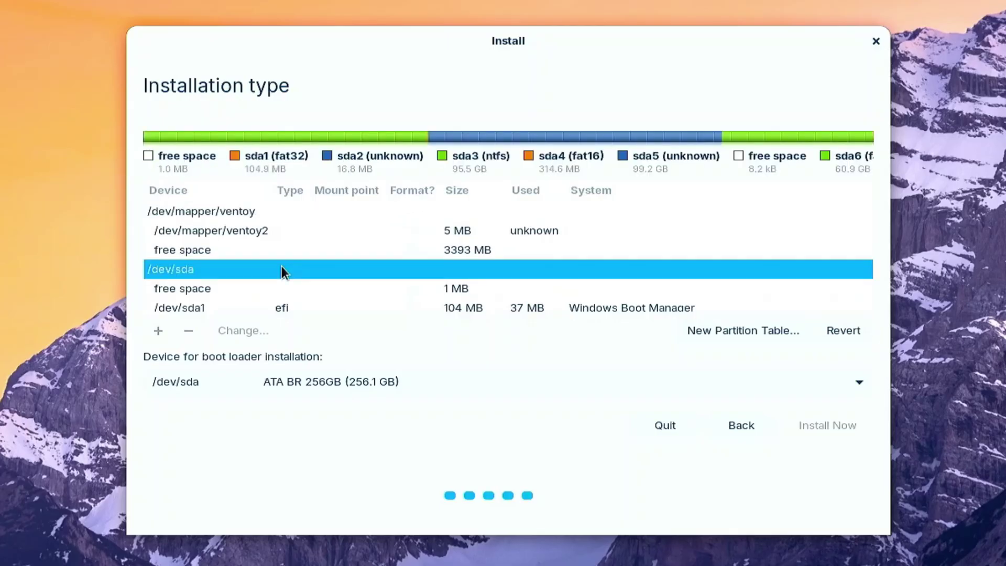
Review /dev/sda partitions sda1 through sda6 and delete the 60927 MB sda6 partition.
key(Down)
key(Down)
key(Down)
key(Down)
key(Up)
key(Up)
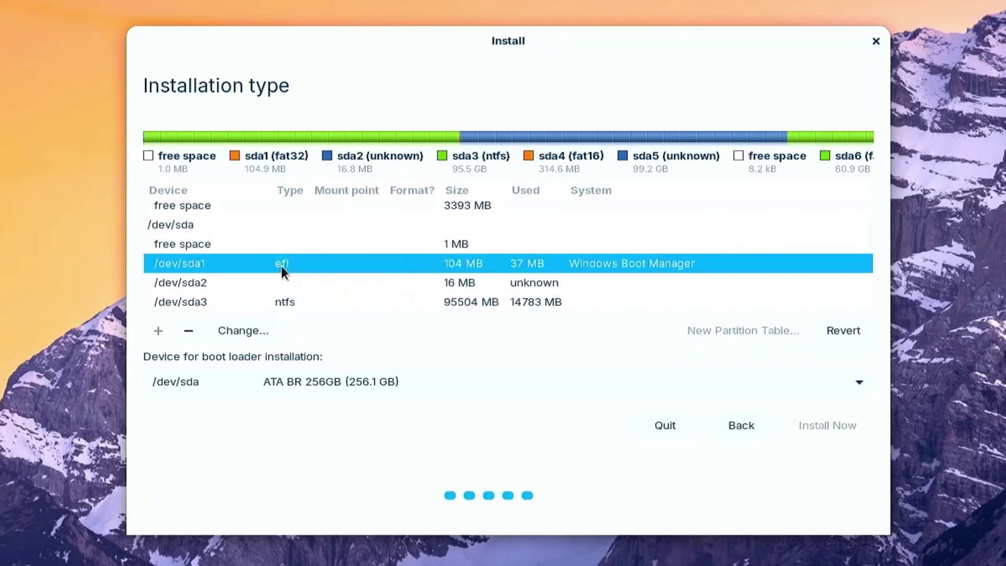
key(Down)
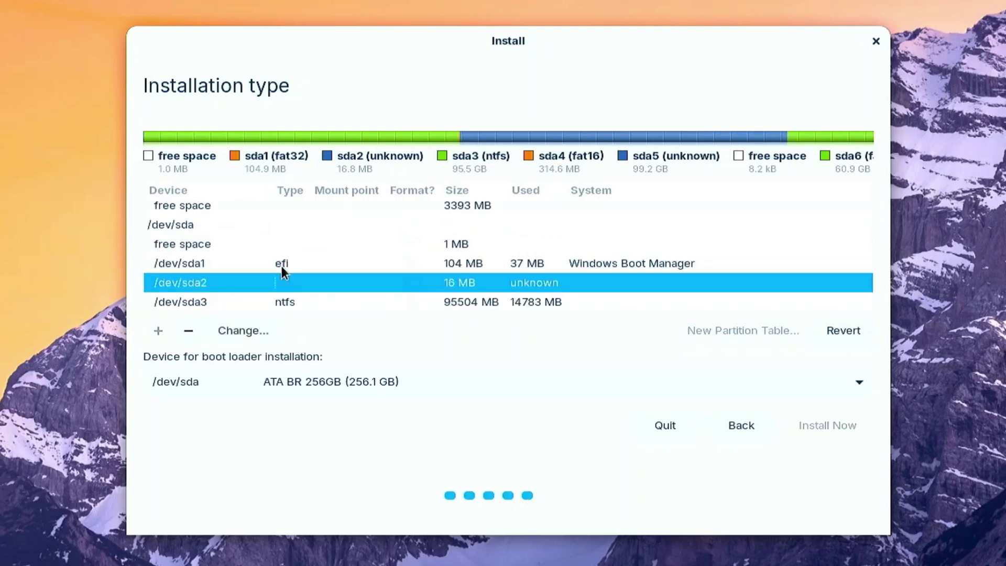
key(Down)
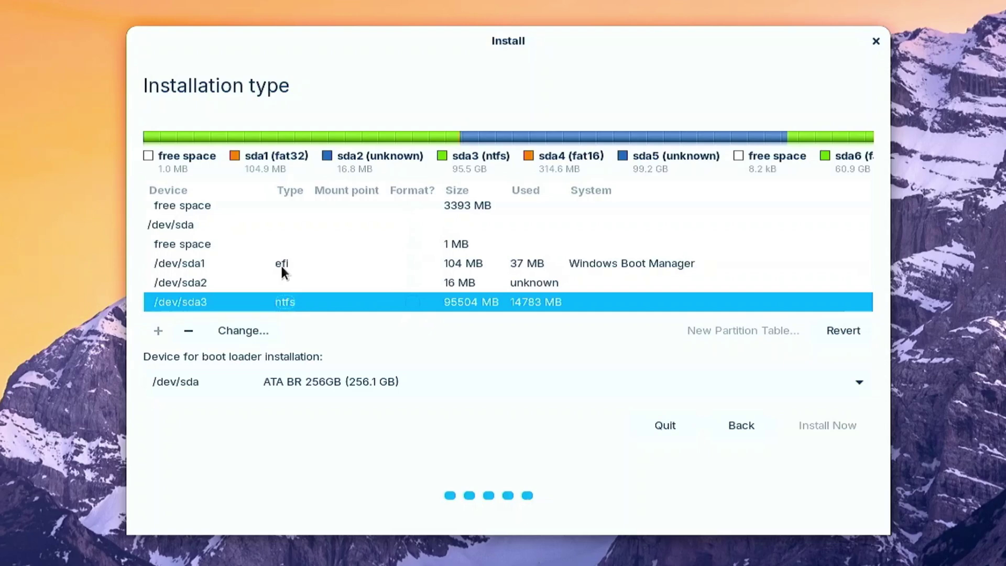
key(Down)
key(Down)
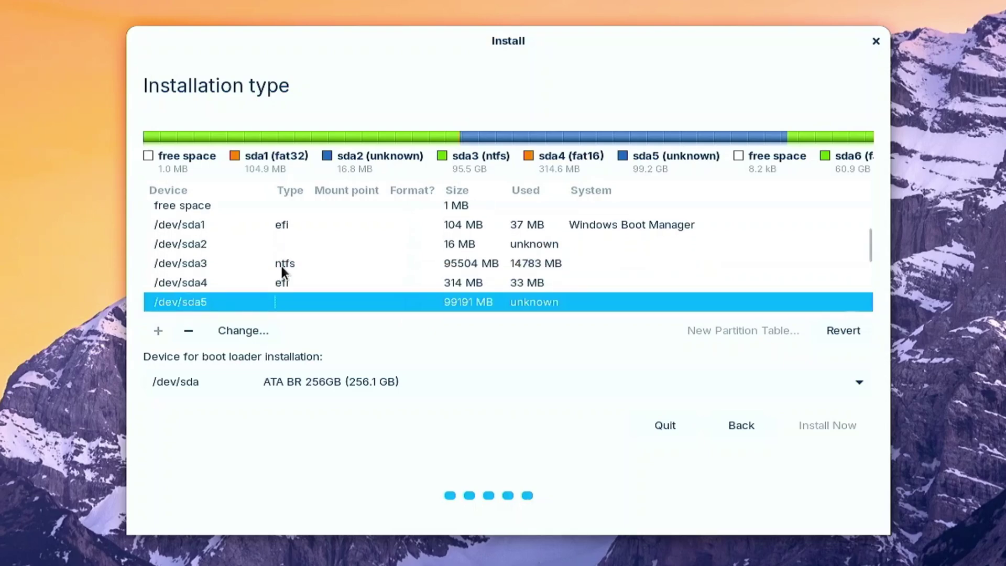
key(Down)
key(Down)
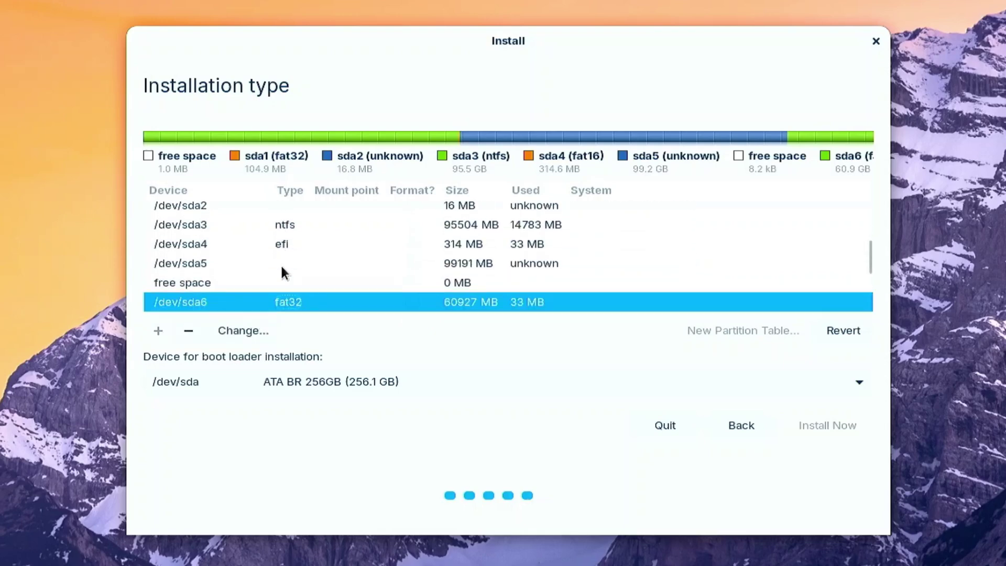
key(Down)
key(Up)
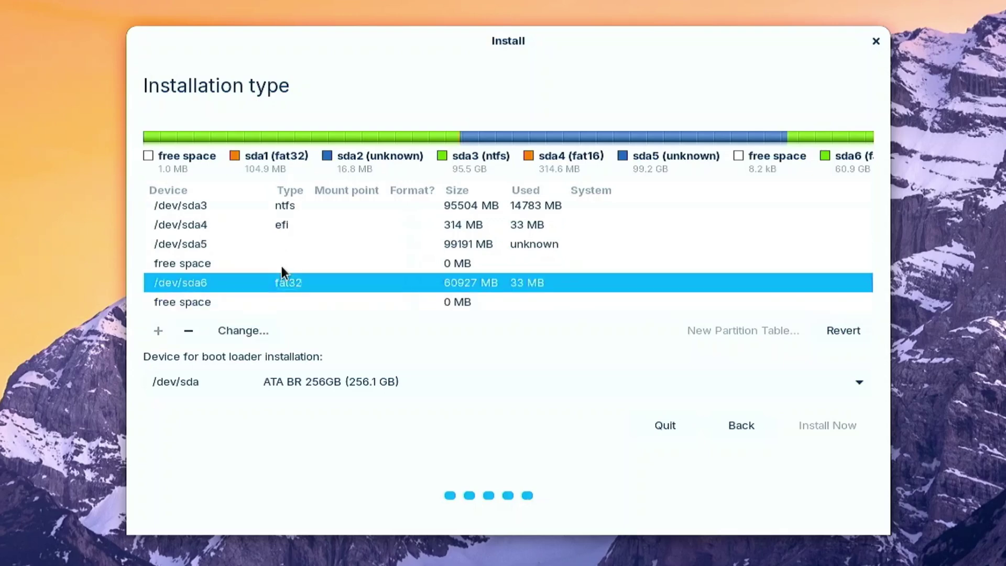
click(186, 326)
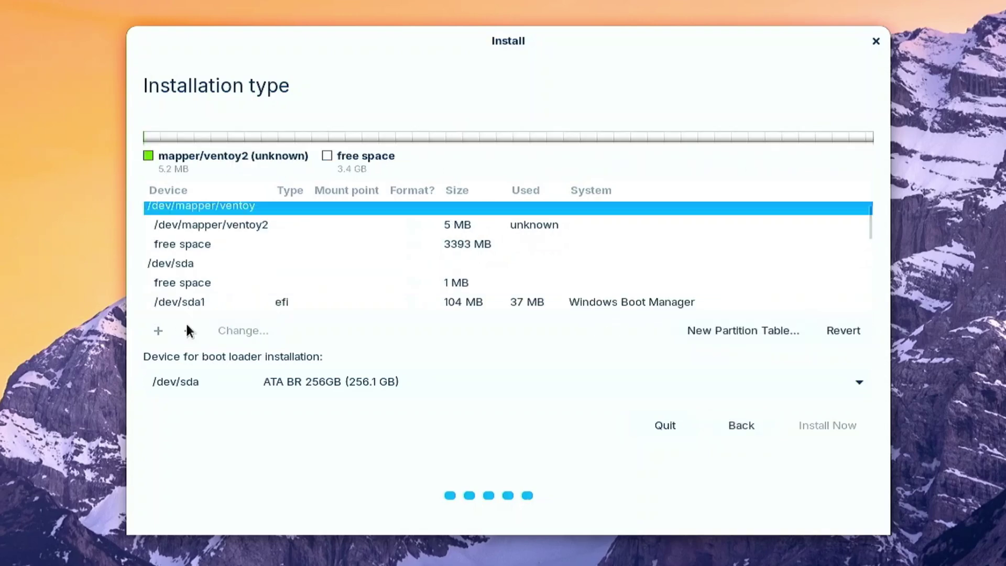
Create a 300 MB EFI System Partition in the 60927 MB free space.
click(200, 277)
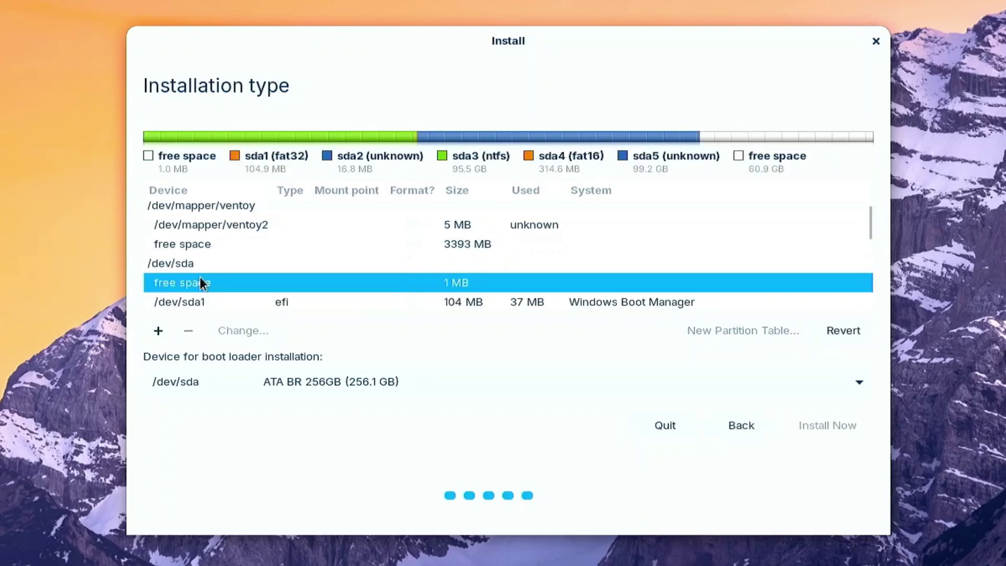
key(Down)
key(Down)
key(Down)
key(Down)
key(Down)
key(Down)
key(Down)
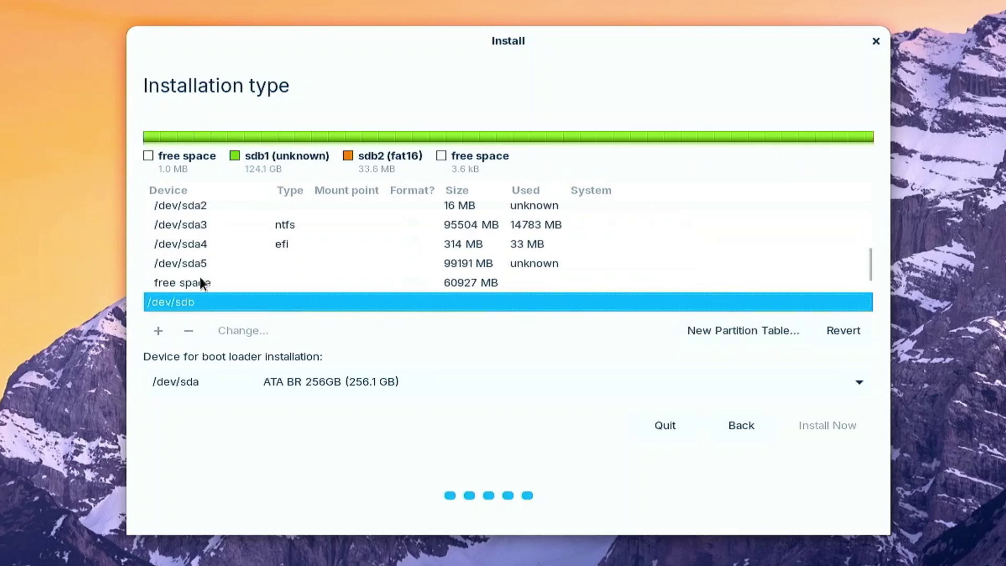
key(Up)
key(Up)
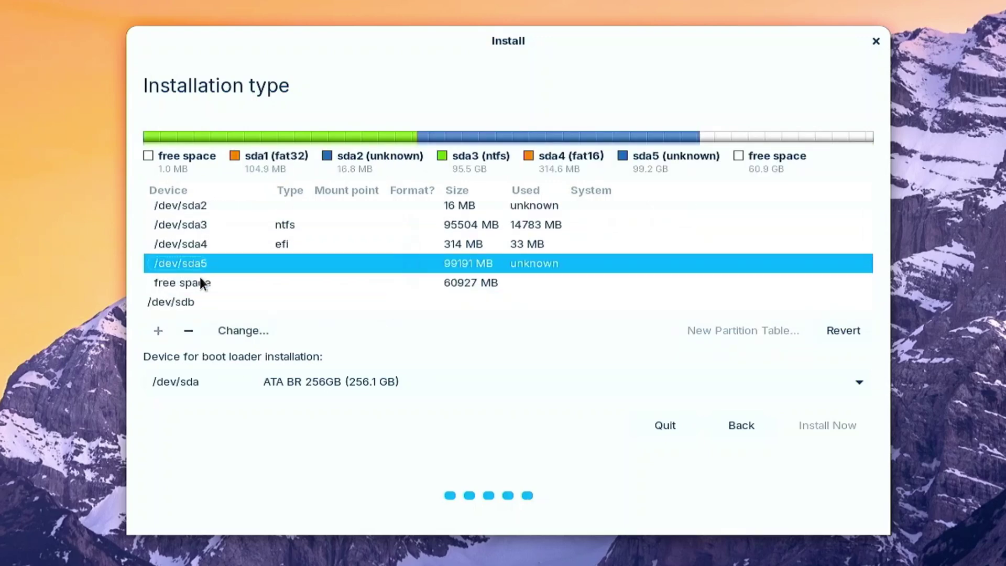
key(Down)
click(158, 331)
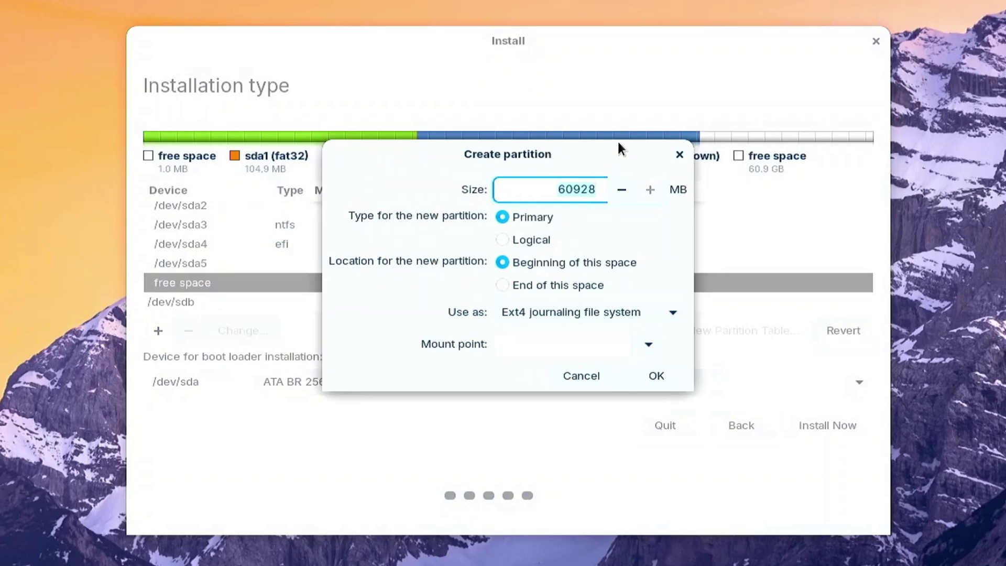
text(300)
click(582, 314)
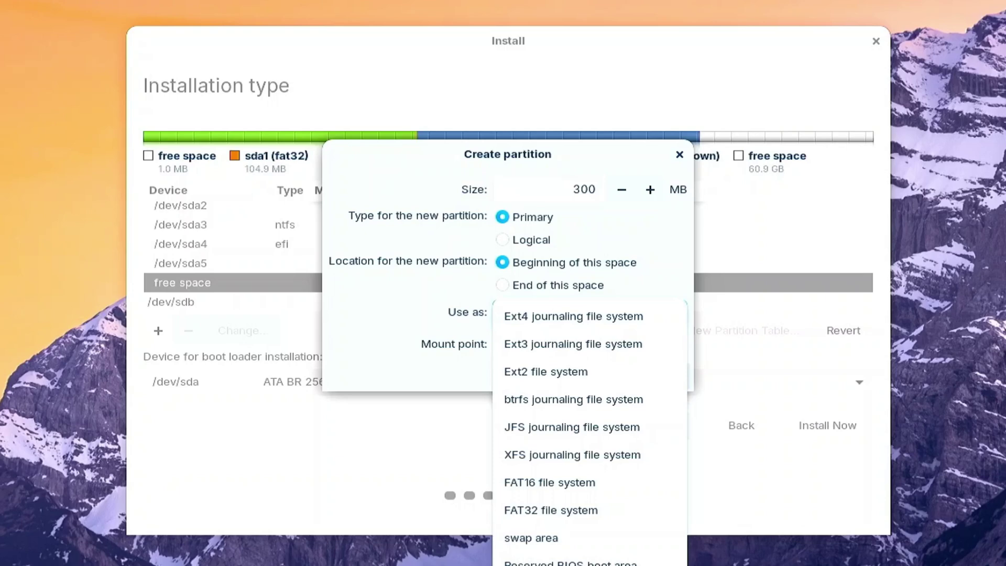
click(575, 554)
click(654, 346)
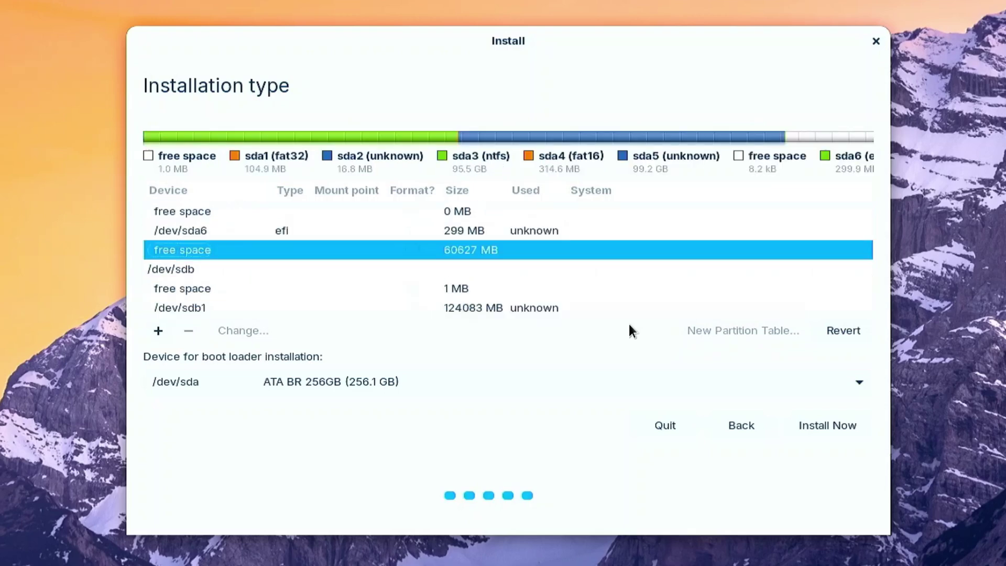
Define a 4096 MB swap area partition in the remaining free space.
click(157, 330)
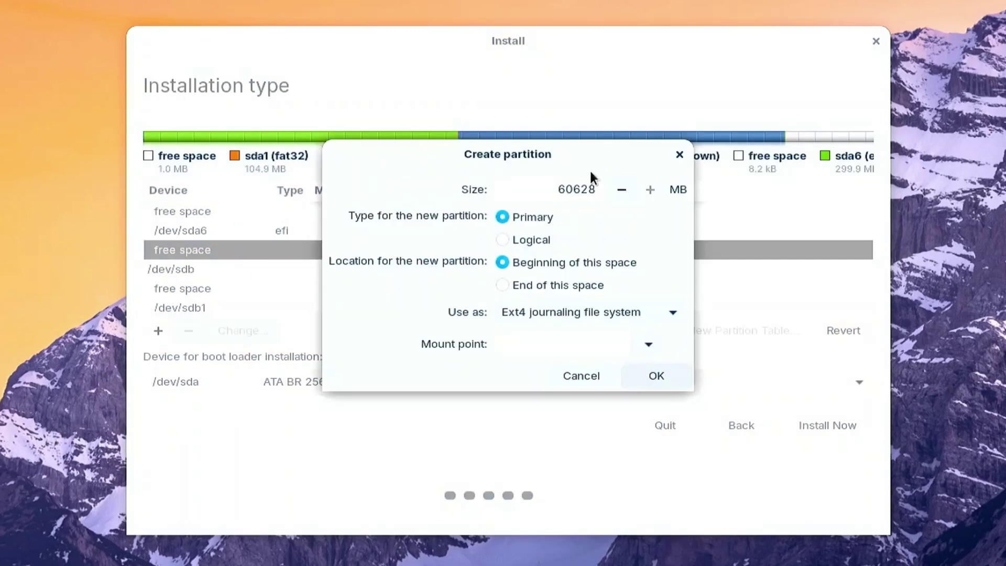
click(576, 187)
key(ctrl+a)
text(4094)
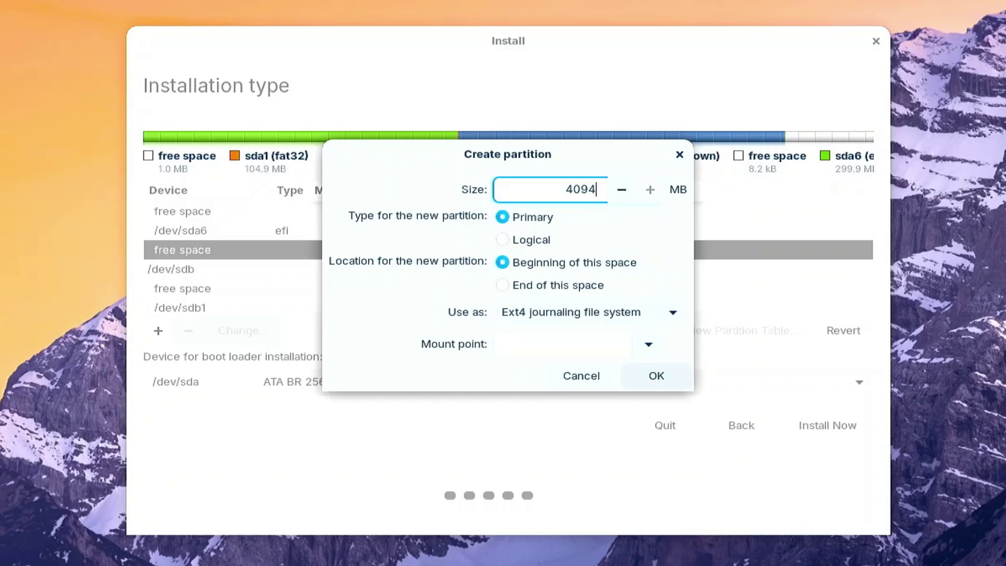
key(BackSpace)
text(6)
click(584, 315)
click(523, 542)
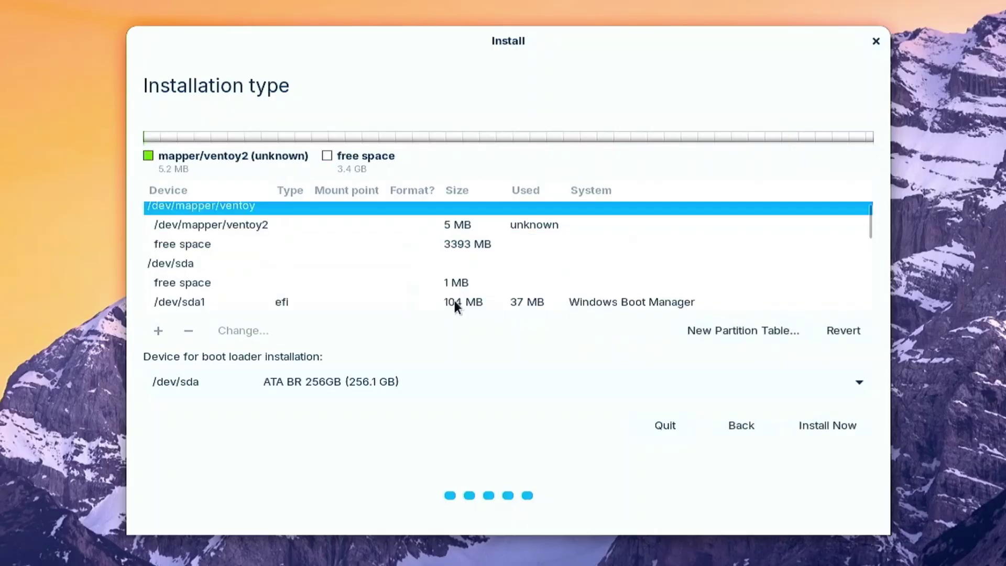
Create an Ext4 partition mounted at / from the 56532 MB free space.
click(404, 289)
key(Down)
key(Down)
key(Down)
key(Down)
key(Down)
key(Down)
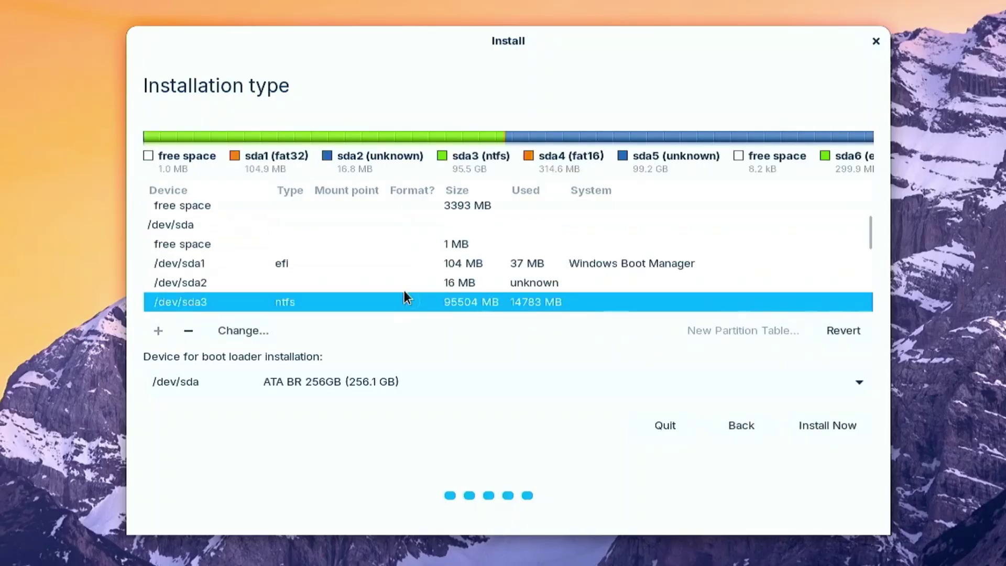
key(Down)
key(Down)
key(Down)
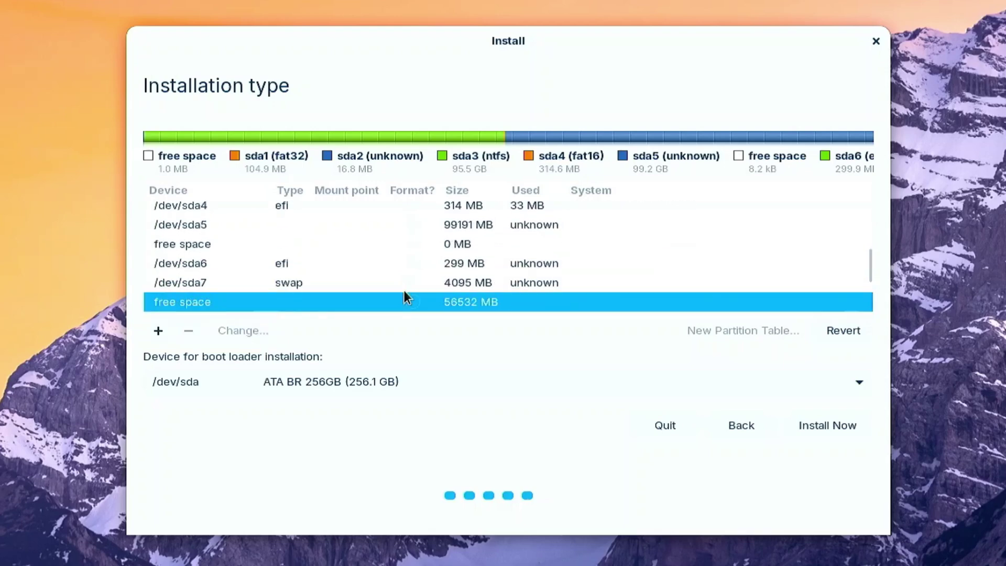
click(162, 331)
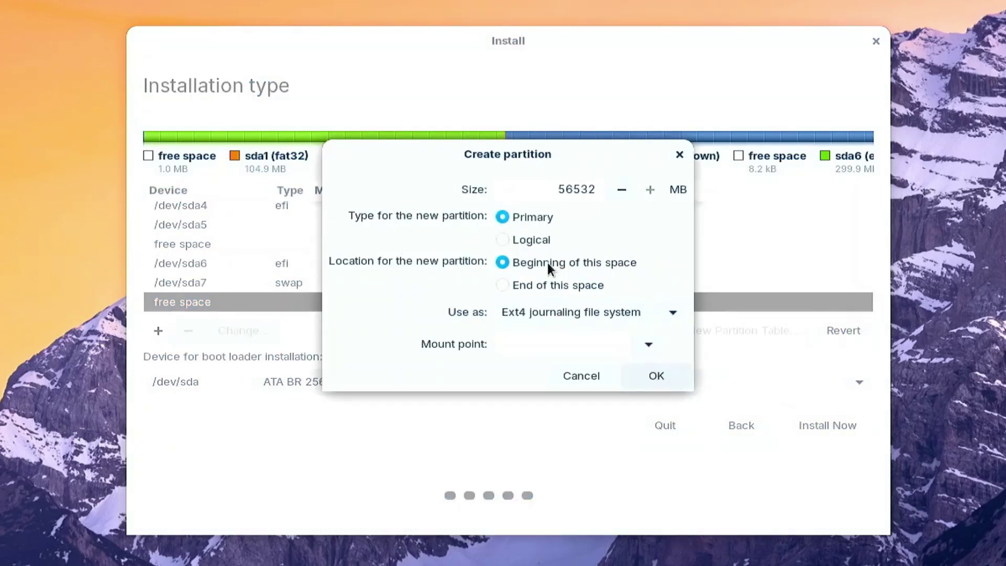
click(647, 344)
click(535, 377)
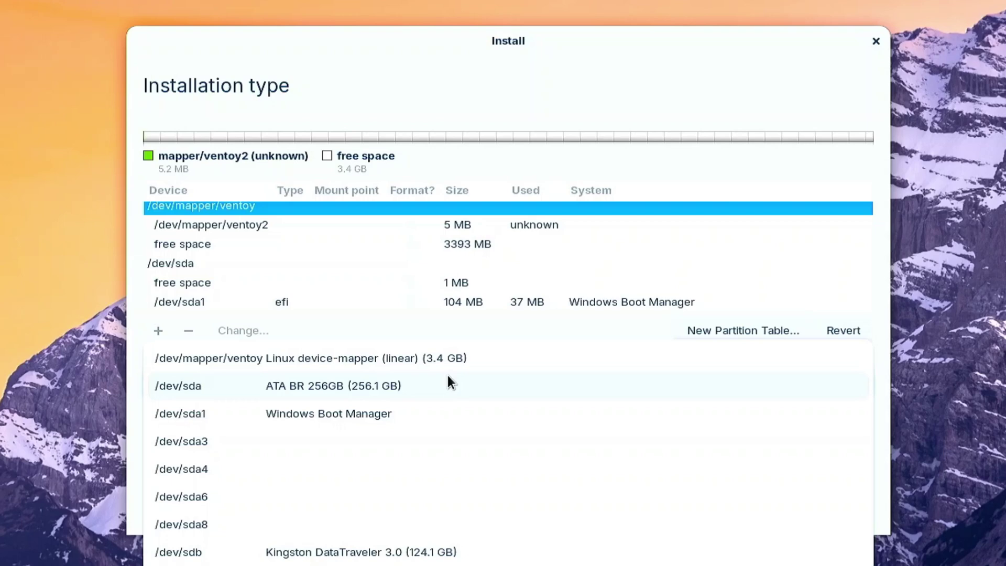
Set the boot loader device to /dev/sda6 and select the sda6 EFI partition row.
click(240, 497)
click(382, 231)
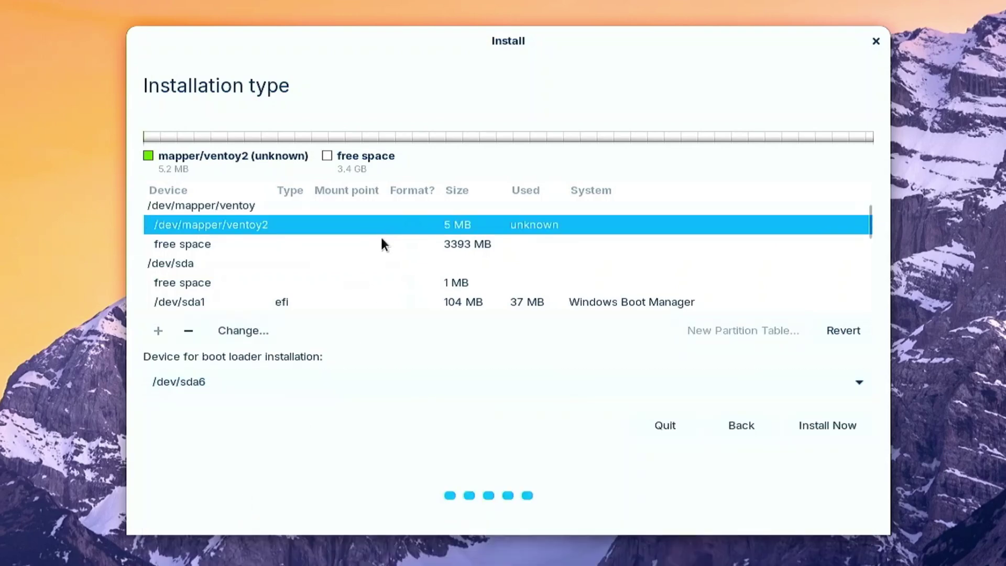
scroll(381, 239, down, 5)
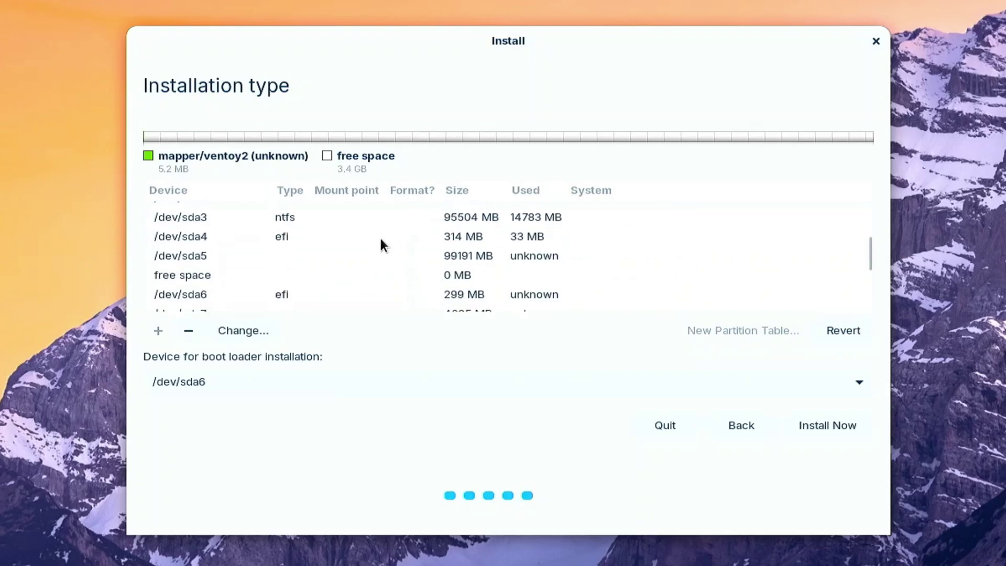
click(294, 294)
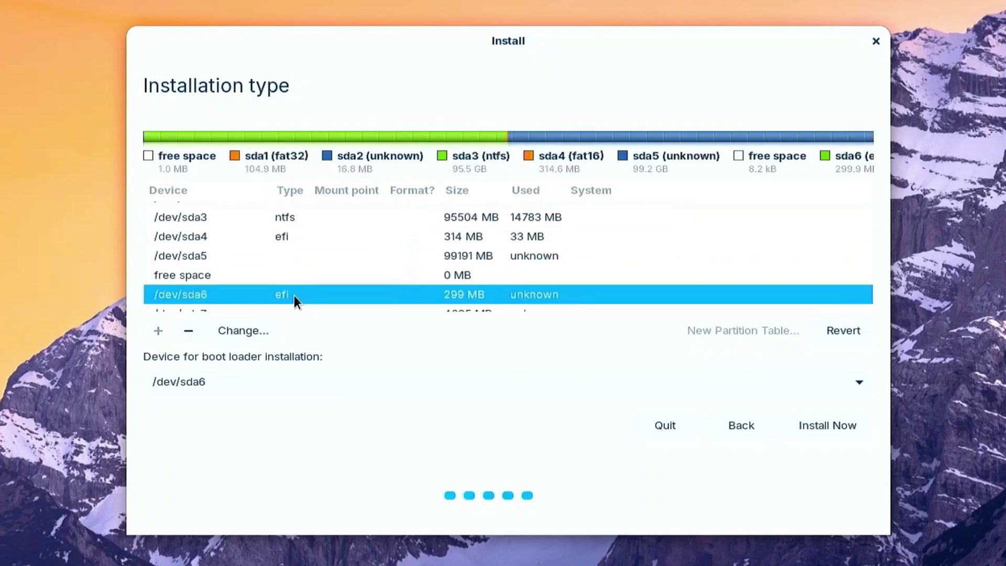
Confirm writing the ESP, swap and ext4 changes to disk and keep the New York time zone.
click(856, 424)
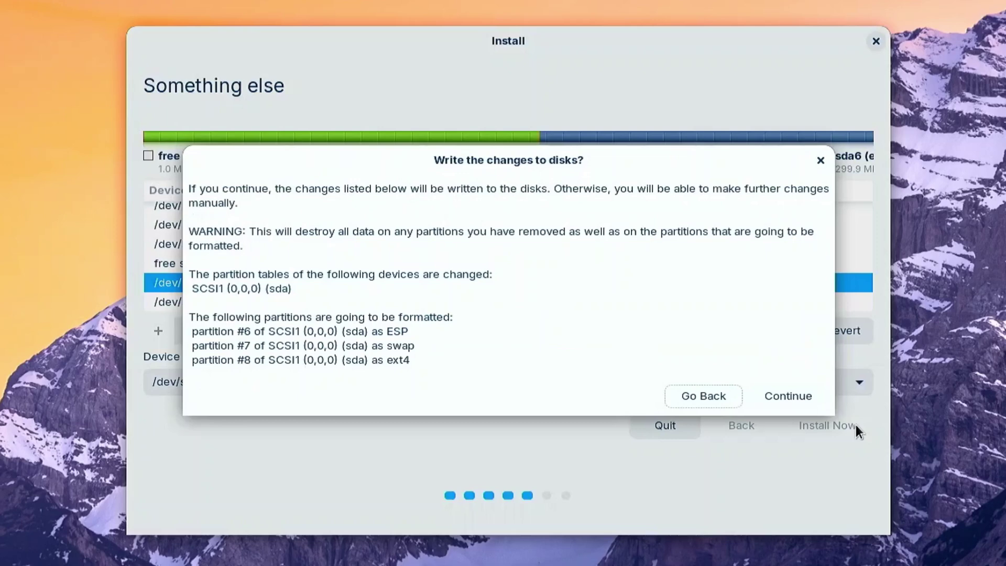
click(797, 390)
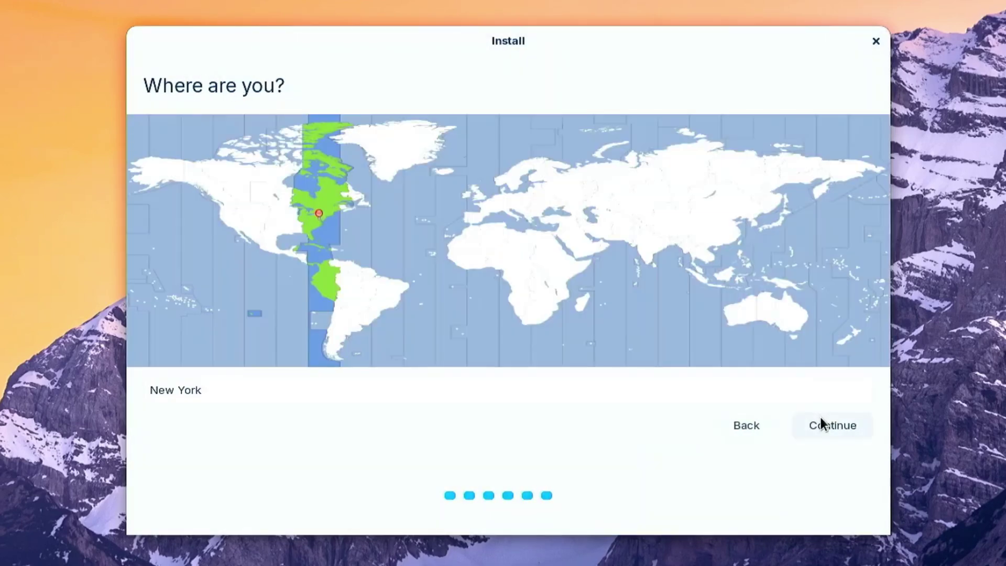
click(819, 416)
Fill in the account name, username and password, then begin the installation.
text(litemint09)
key(Tab)
key(Tab)
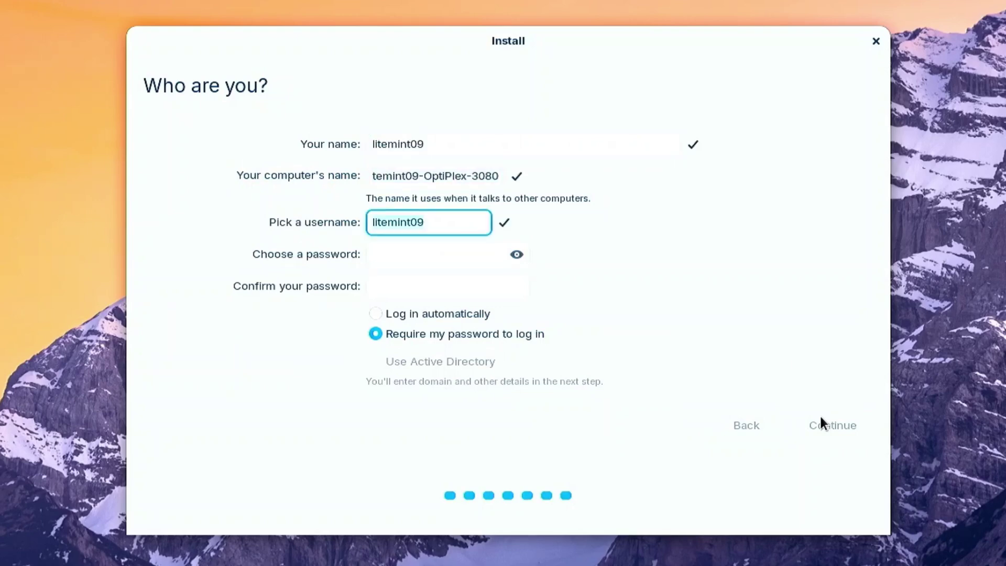
key(Tab)
text(1234)
key(Tab)
text(1234)
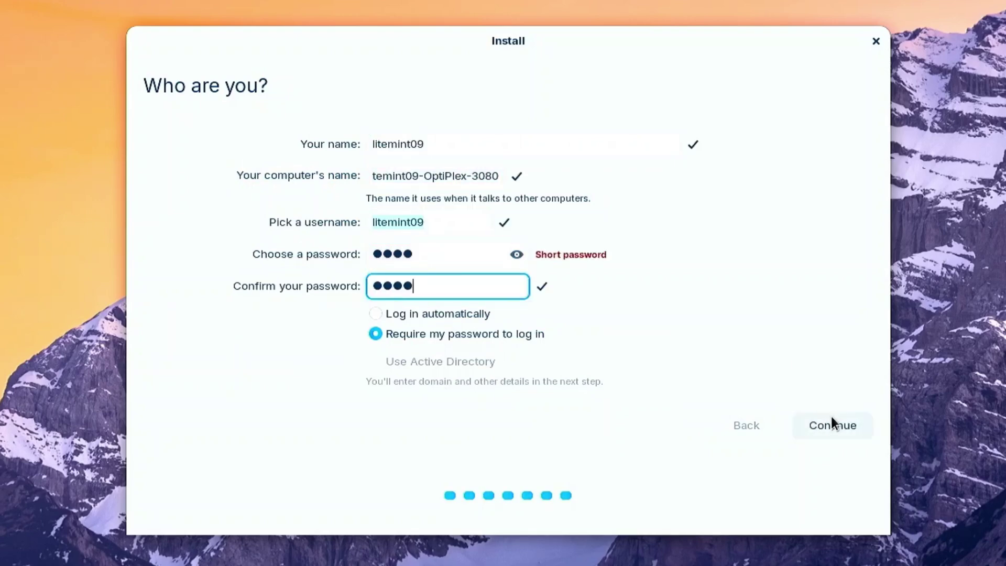
click(832, 417)
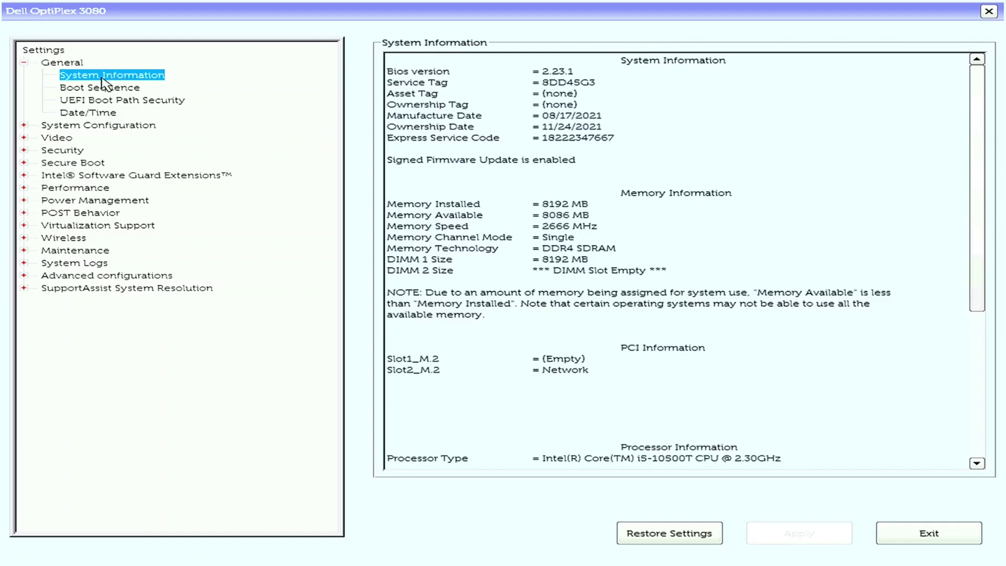
Move OpenCore to the top of General > Boot Sequence, above ubuntu and Windows Boot Manager.
click(106, 88)
click(905, 93)
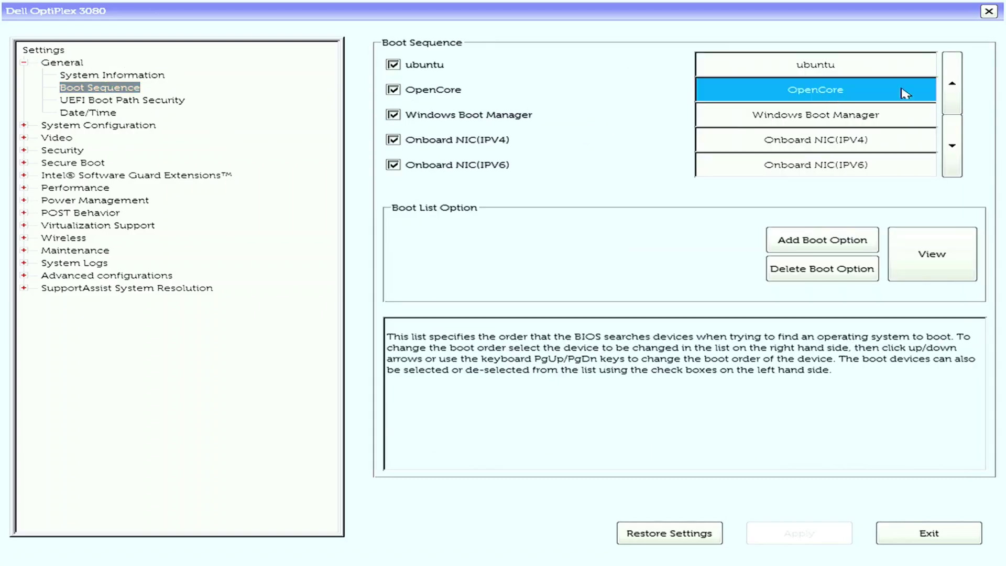
click(951, 85)
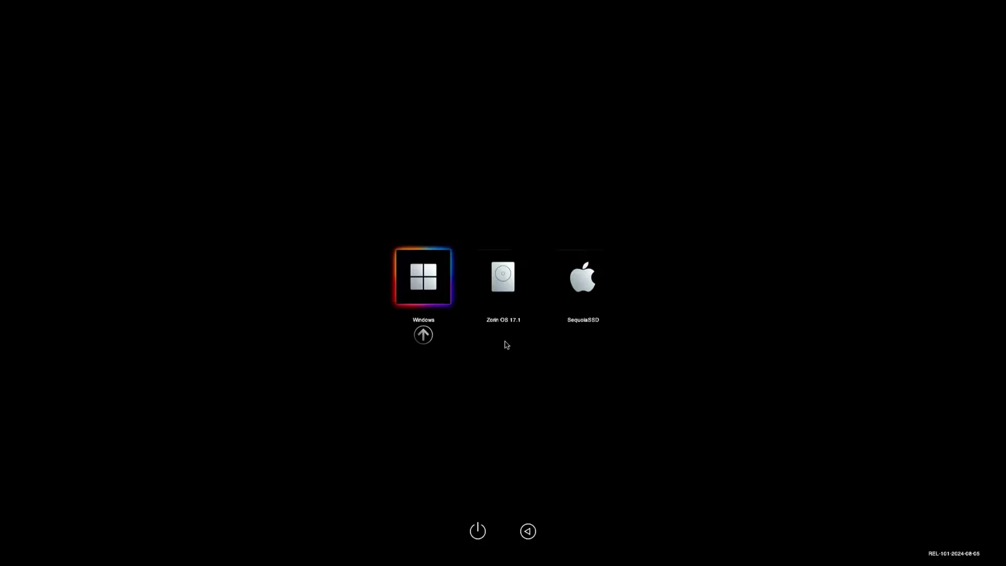
Choose Zorin OS 17.1 in the OpenCore picker, then restart Windows from Start > Power.
key(Right)
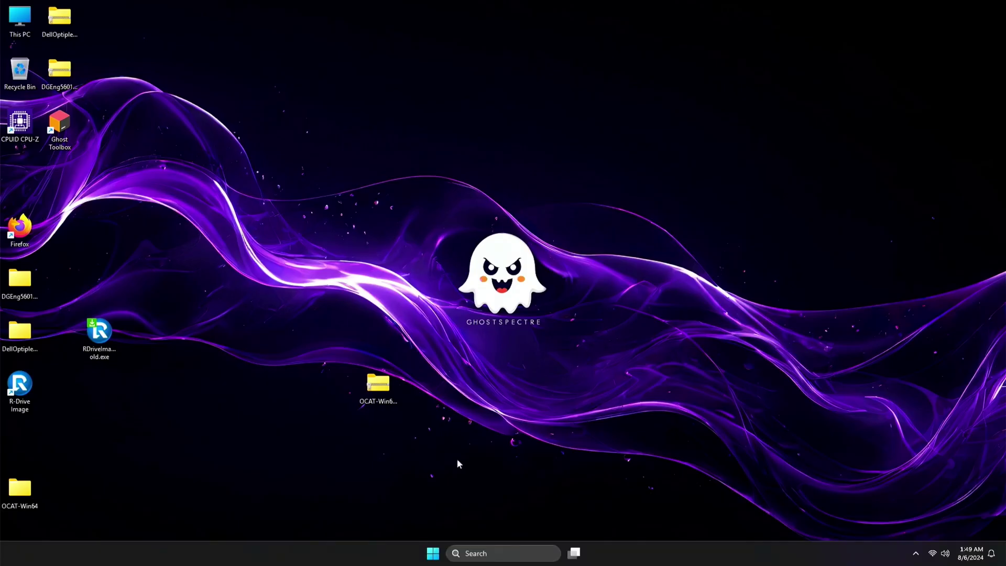
click(433, 553)
click(632, 517)
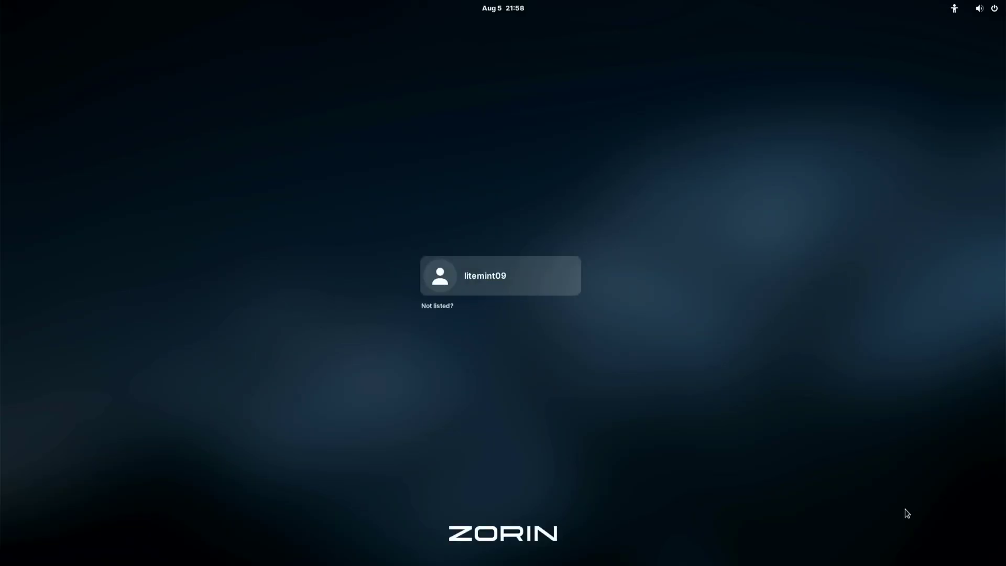
Log into Zorin with the account password, skip the welcome tour and restart the machine.
key(Return)
text(****)
key(Return)
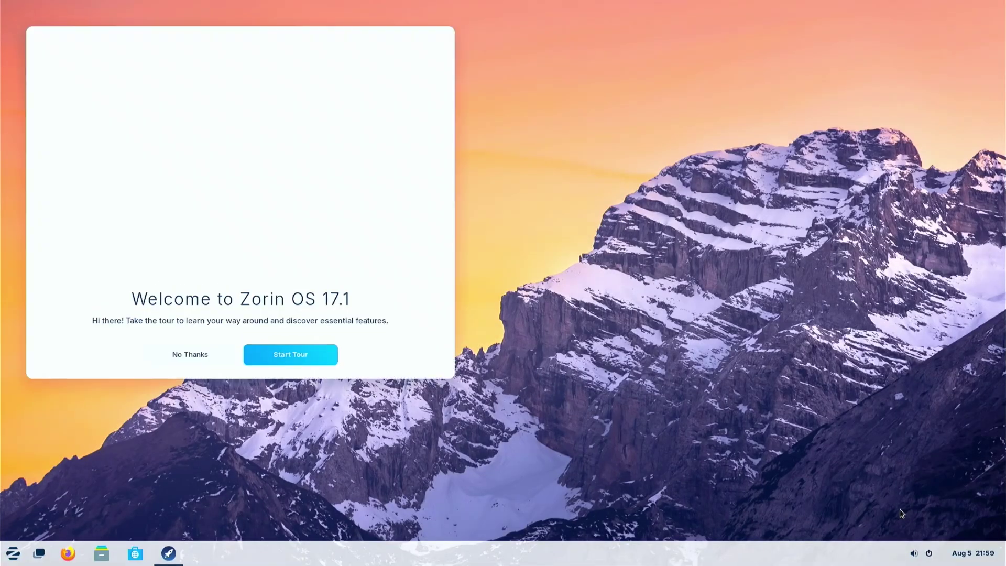
click(181, 361)
click(13, 553)
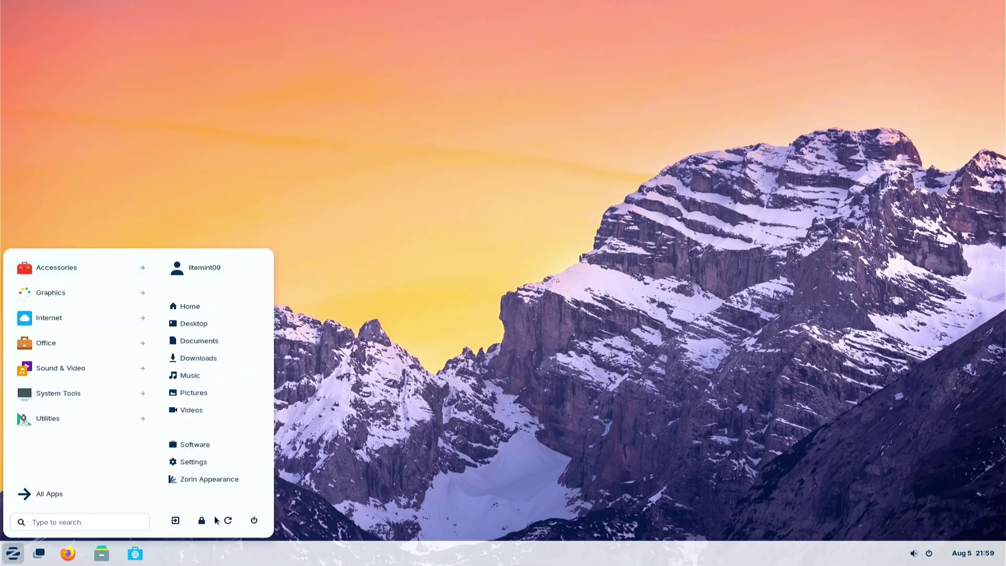
click(254, 520)
key(Escape)
key(super)
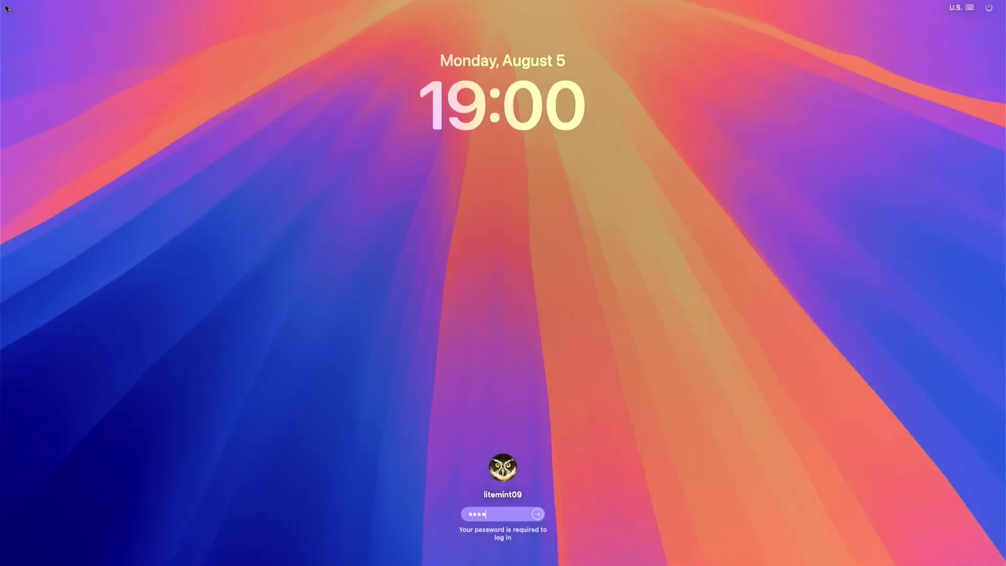
Log into macOS Sequoia and show About This Mac from the Apple menu.
key(Return)
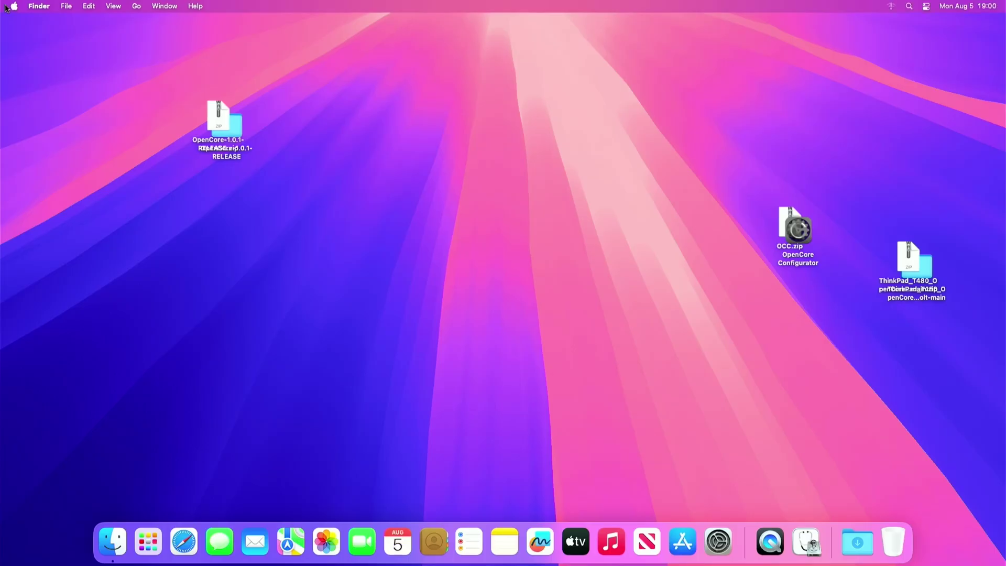
click(13, 7)
click(17, 21)
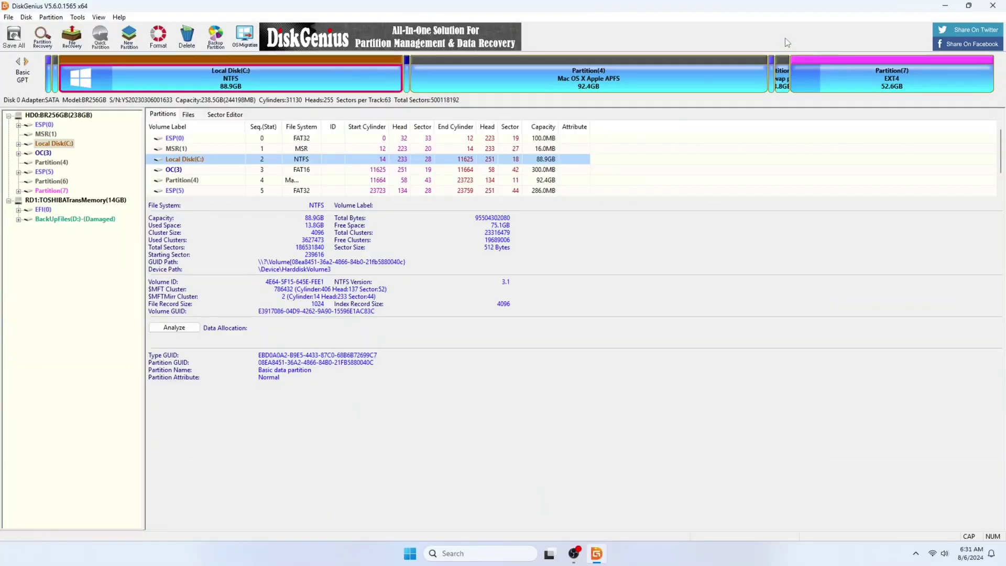
click(181, 149)
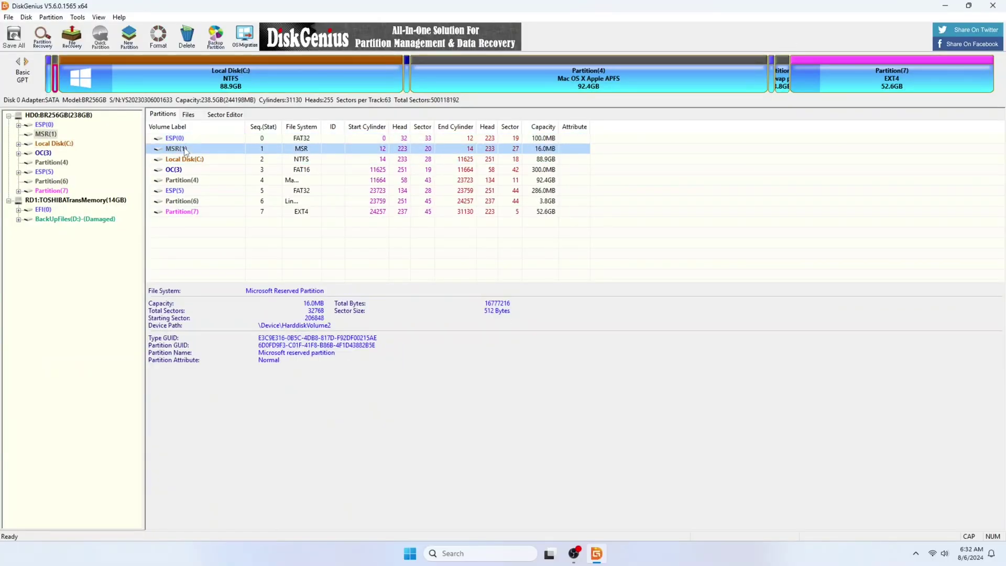
click(189, 159)
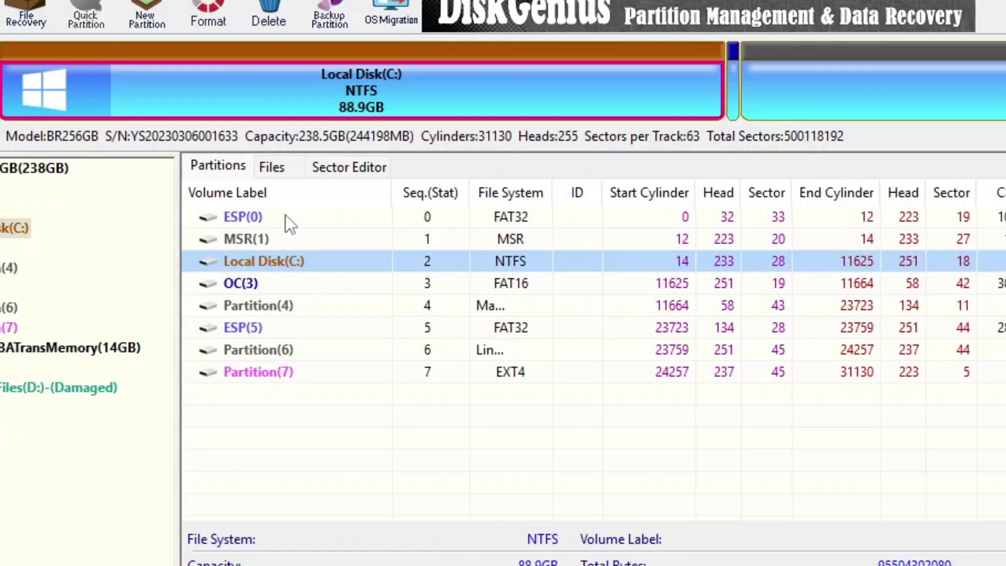
click(250, 283)
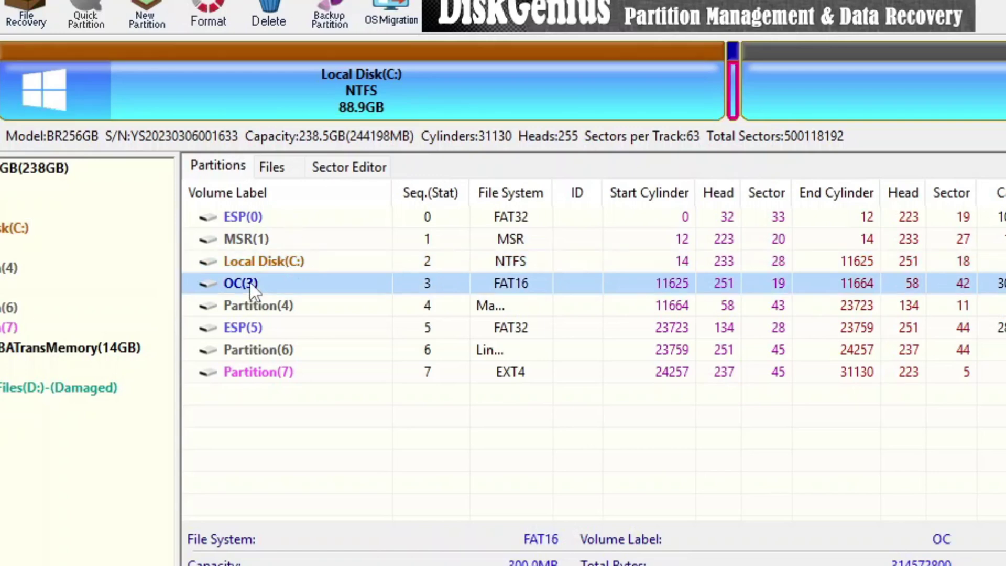
click(260, 304)
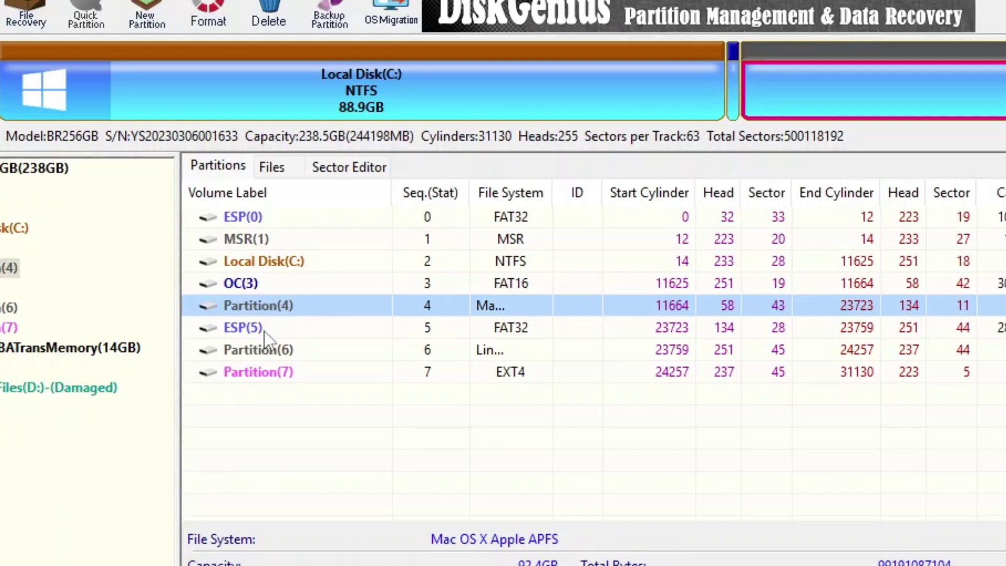
click(264, 329)
click(263, 349)
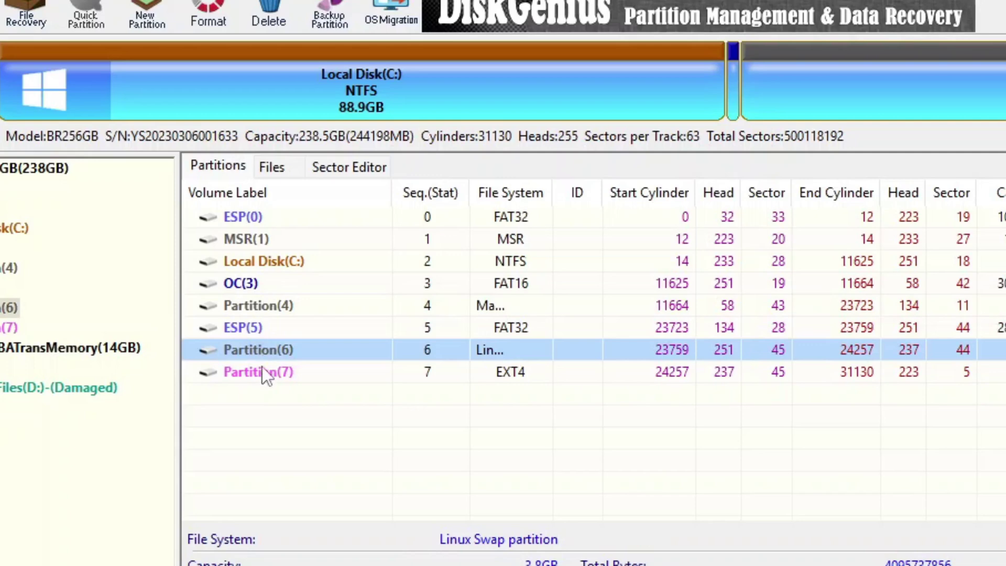
click(261, 372)
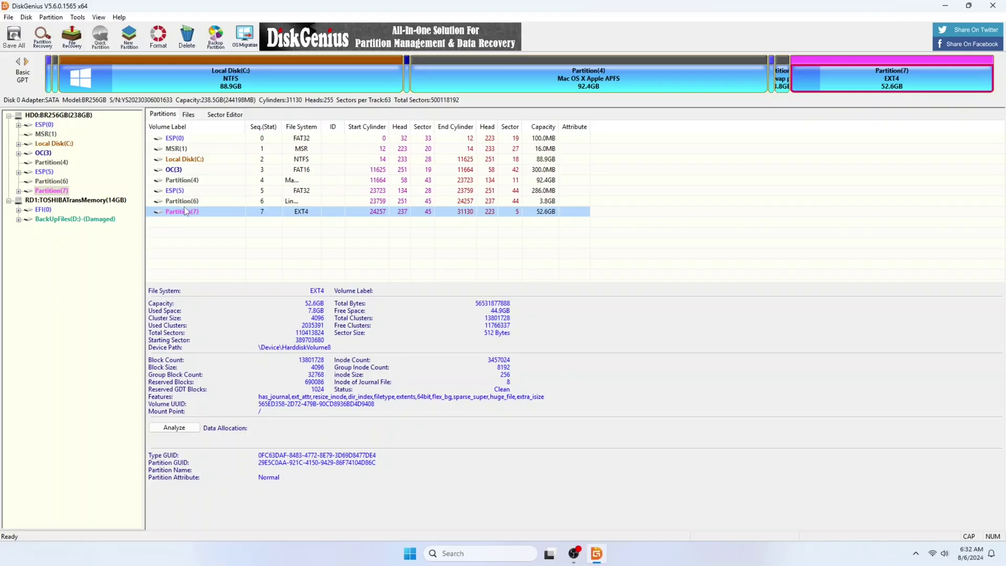
Delete the EXT4 Partition(7) and the swap Partition(6).
right_click(257, 373)
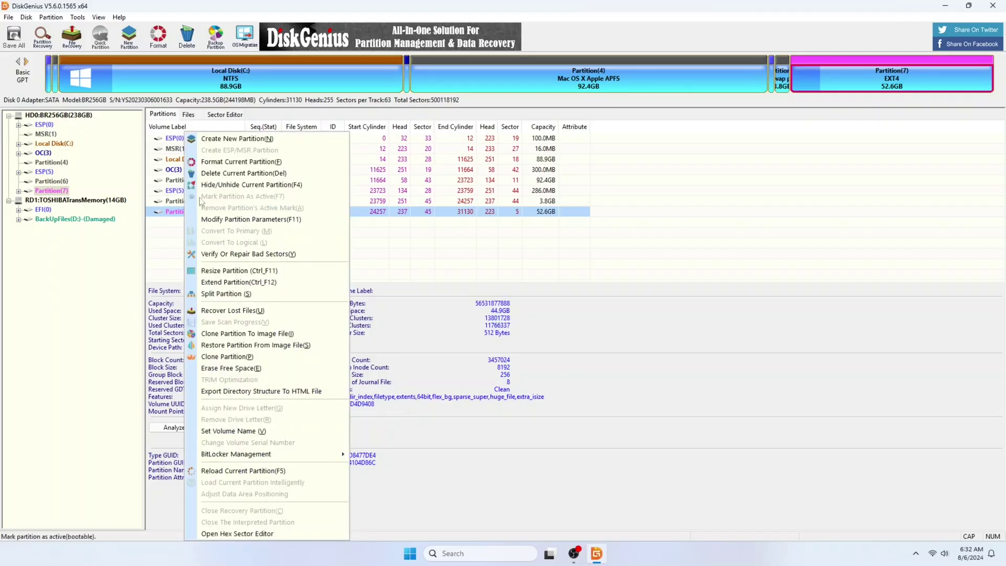
click(229, 173)
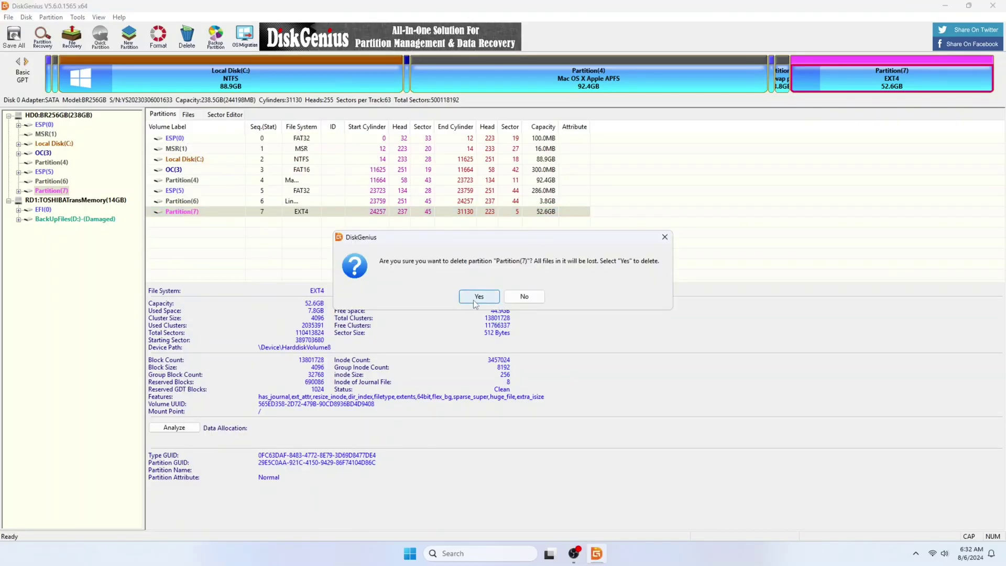
click(478, 298)
click(198, 202)
right_click(198, 203)
click(229, 184)
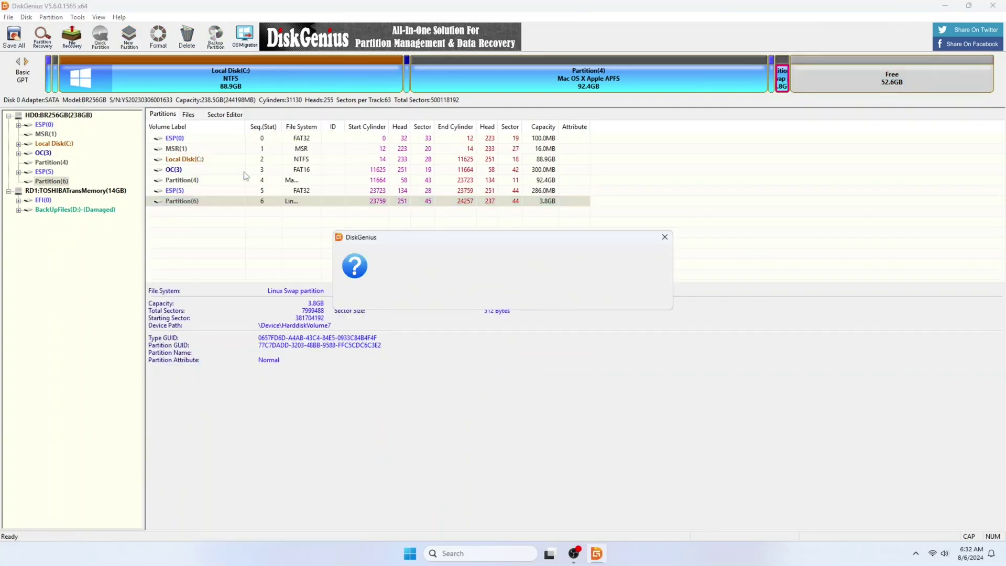
click(472, 293)
Delete the ESP(5), APFS Partition(4) and OC(3) partitions.
right_click(173, 191)
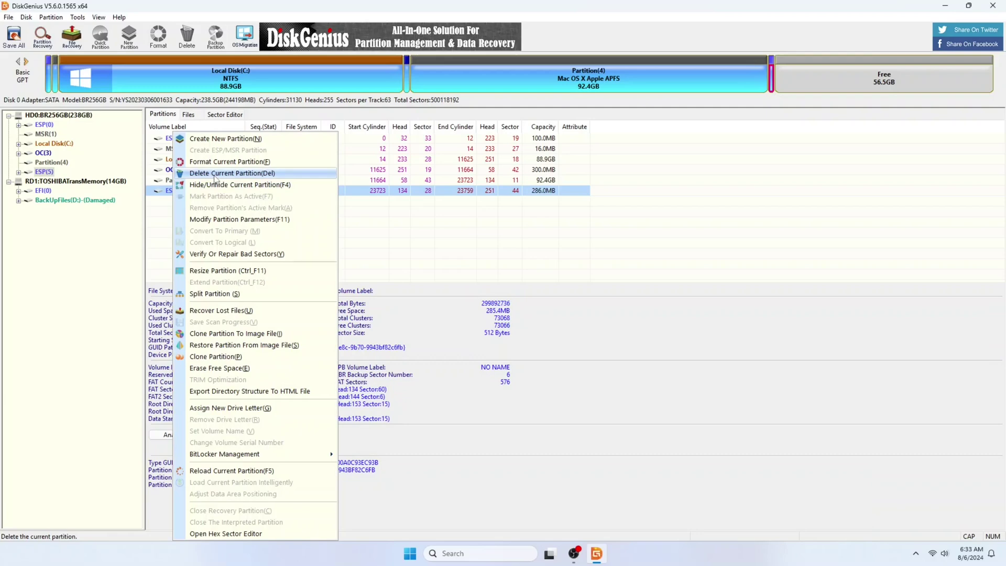
click(215, 175)
click(487, 291)
right_click(189, 181)
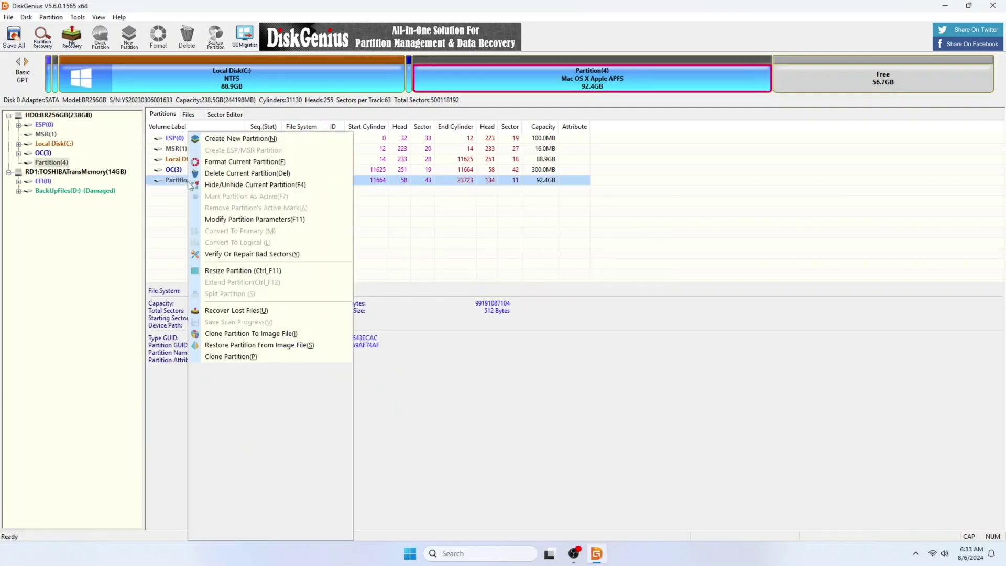
click(215, 172)
click(471, 295)
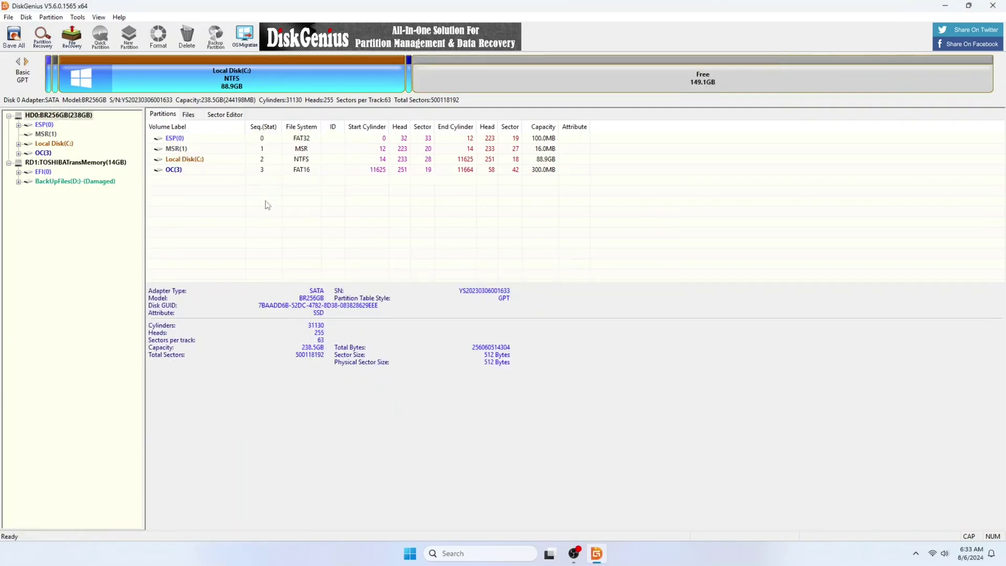
click(176, 171)
right_click(176, 171)
click(201, 178)
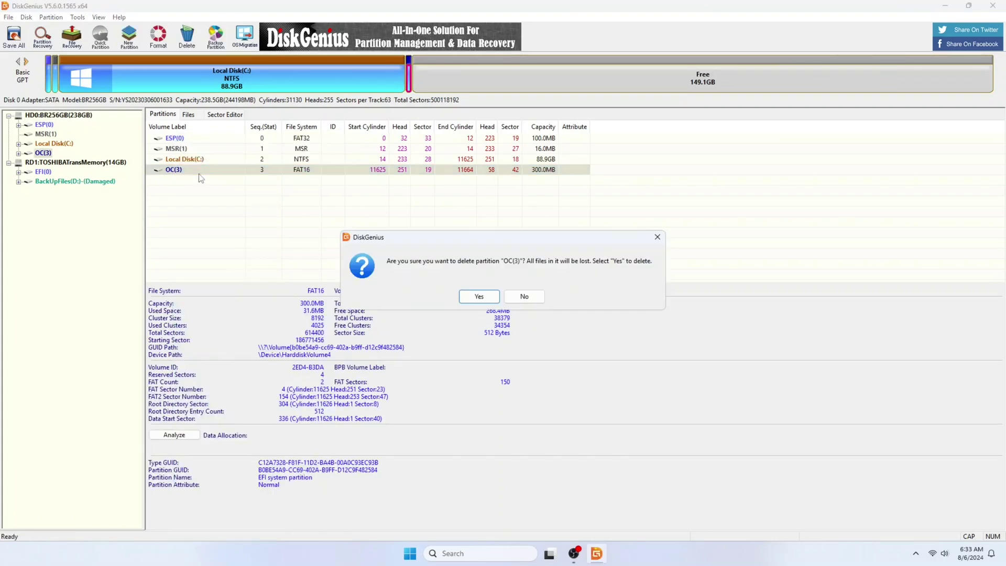
click(479, 296)
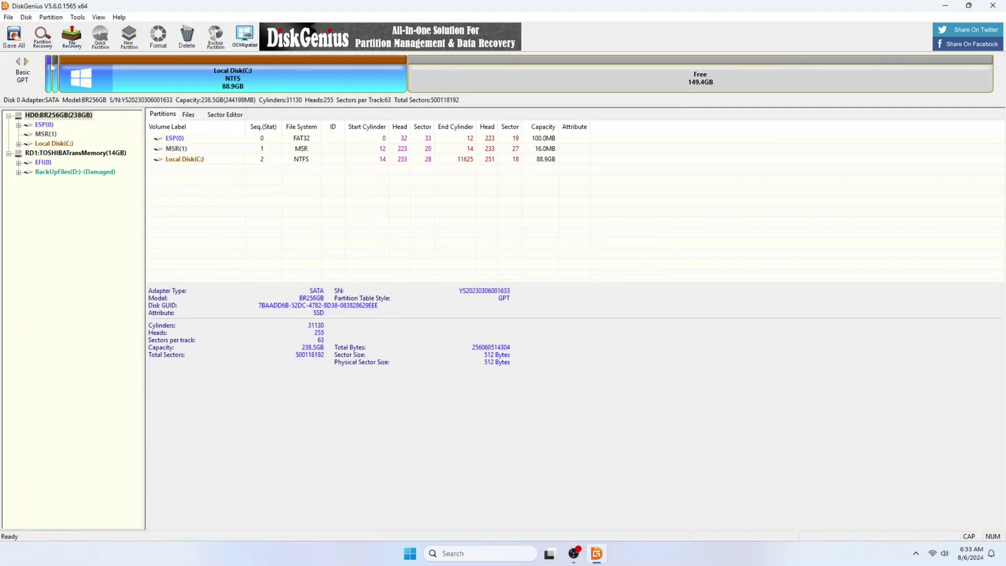
Save all partition changes to disk and open Windows Disk Management from the 149.4GB free space.
click(15, 38)
click(466, 294)
right_click(442, 81)
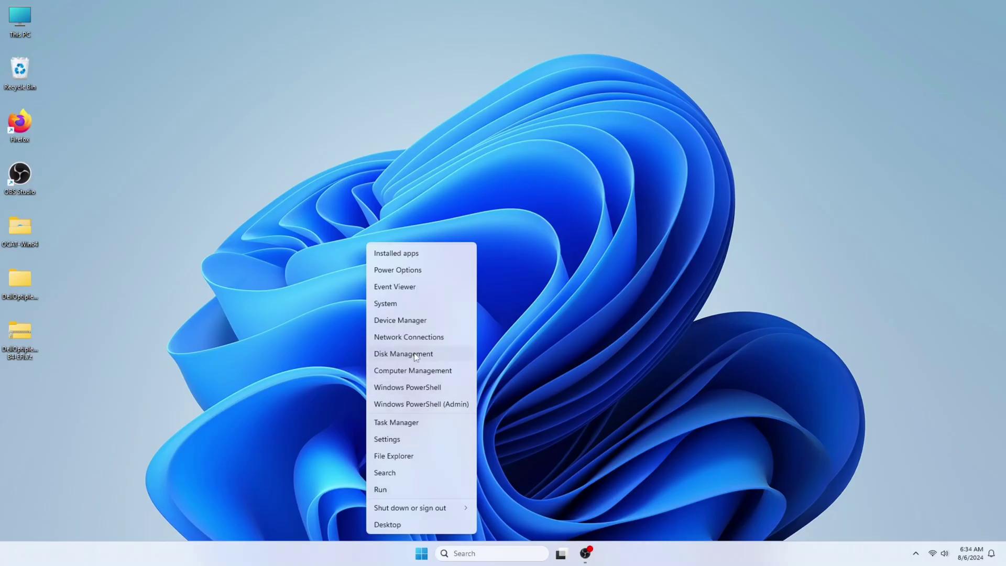
click(456, 353)
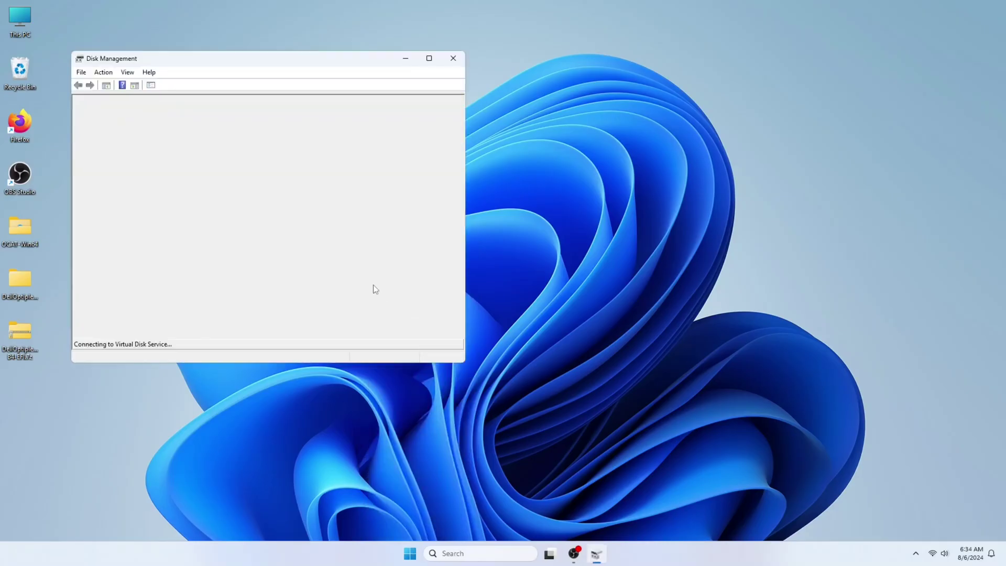
Extend C: with all 153000 MB of unallocated space, growing it to 238.36 GB.
click(429, 59)
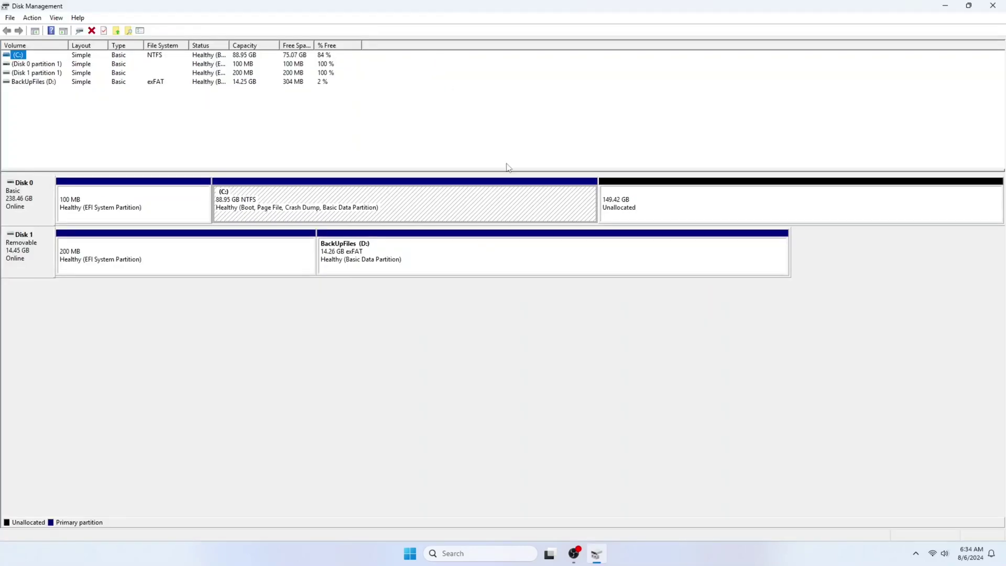
right_click(559, 210)
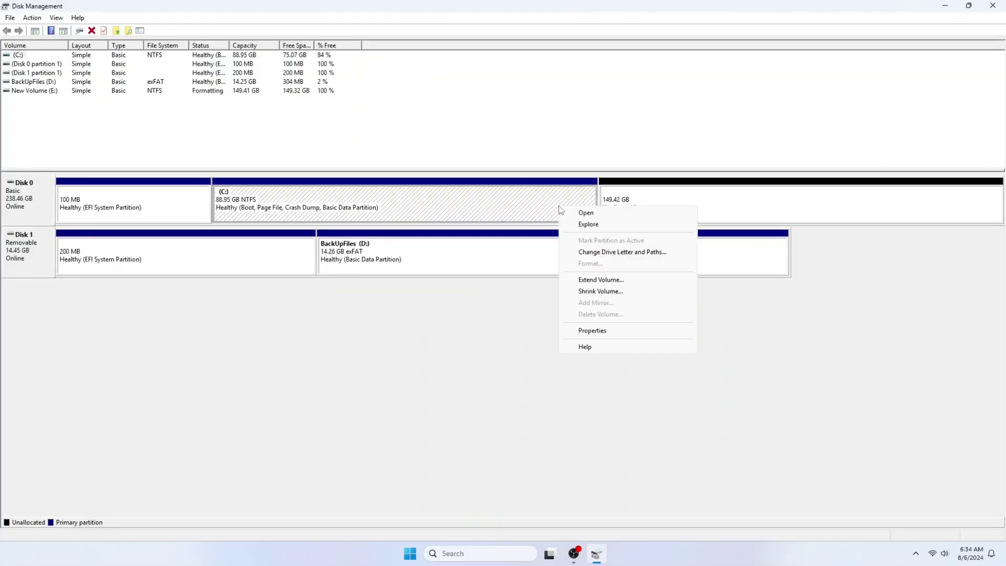
click(589, 280)
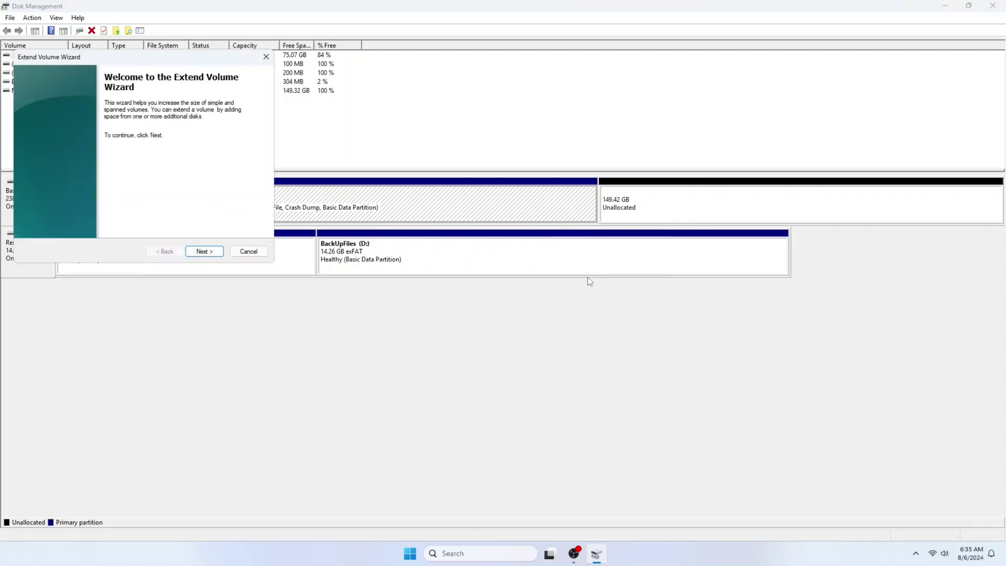
click(211, 252)
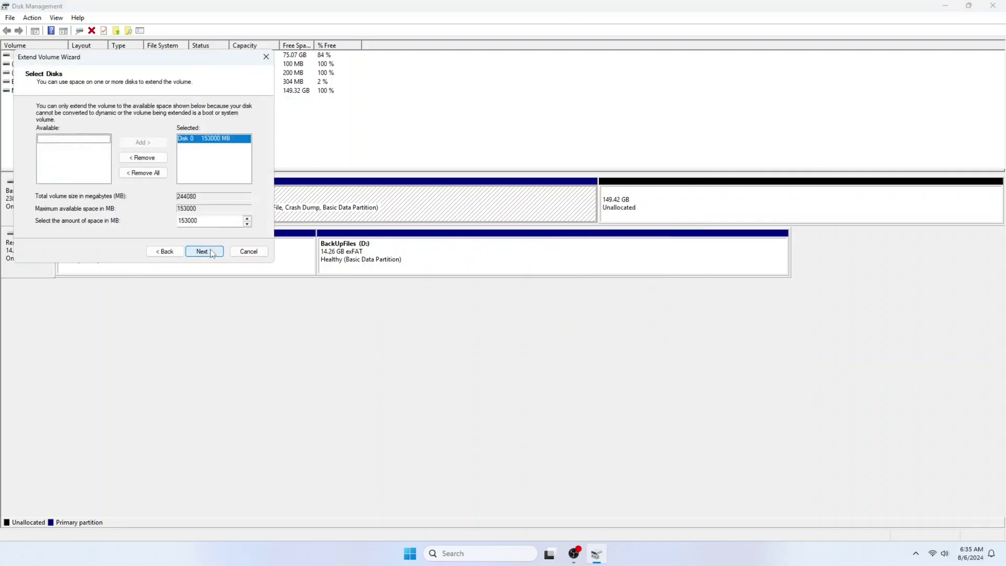
click(211, 252)
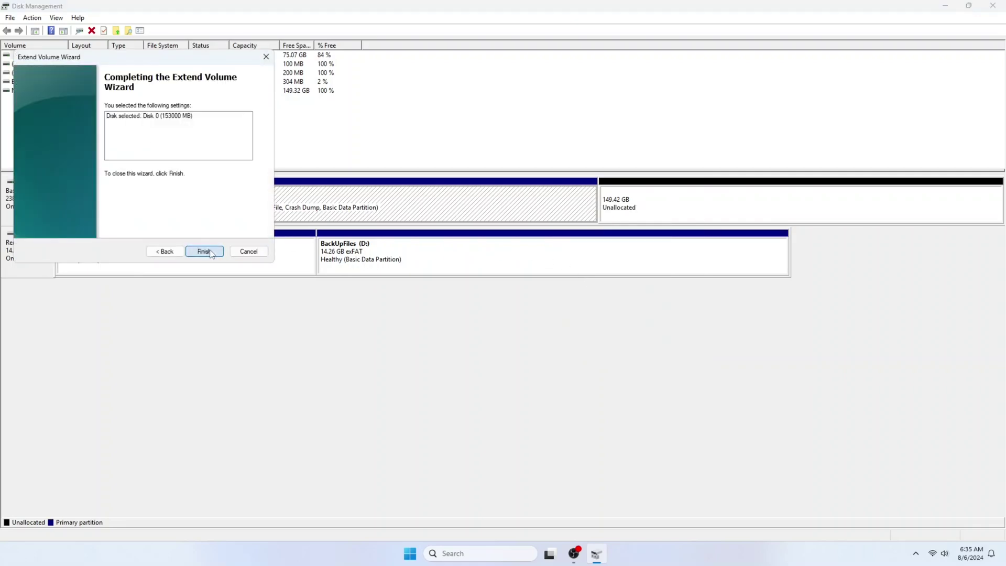
click(210, 252)
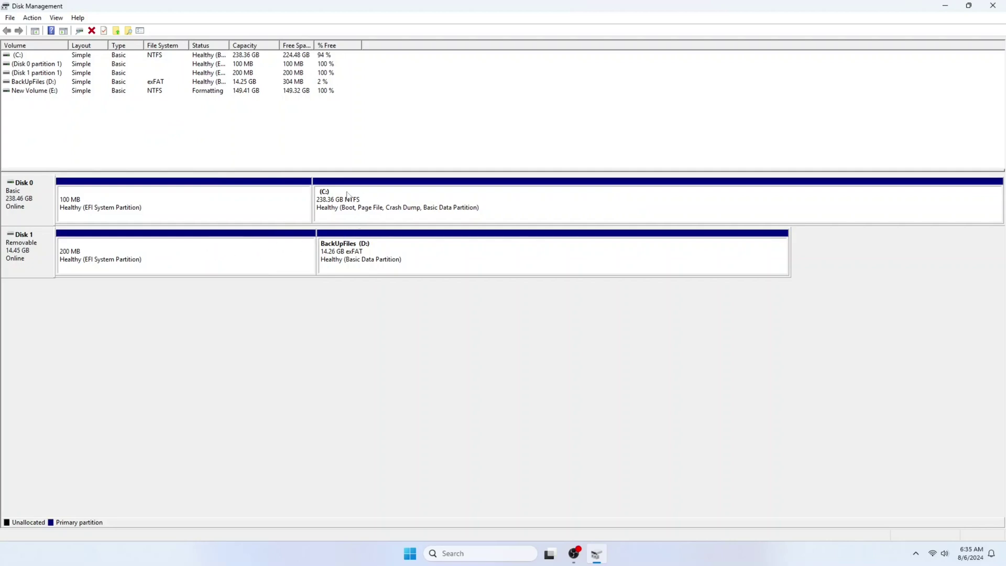